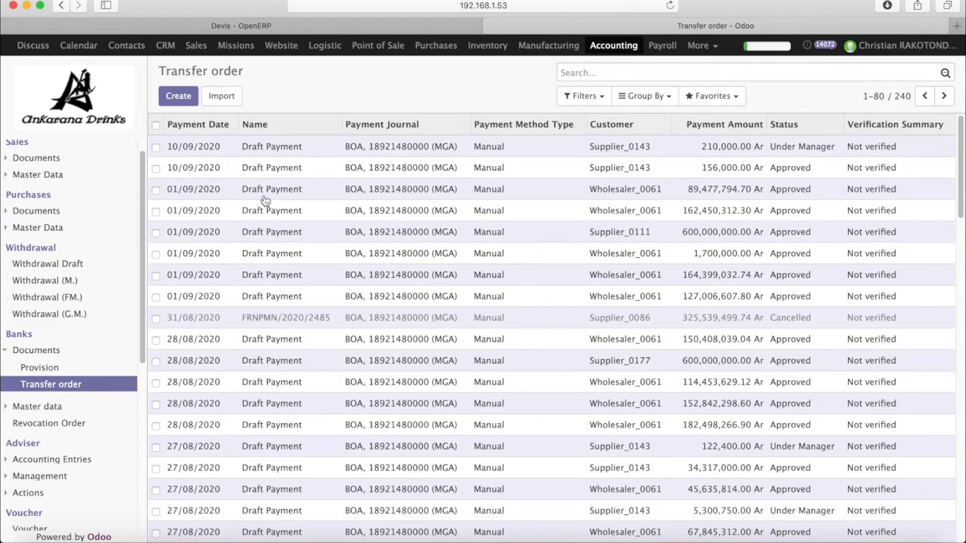
Open the approved 156,000.00 Ar draft payment dated 10/09/2020 from the transfer orders.
click(277, 172)
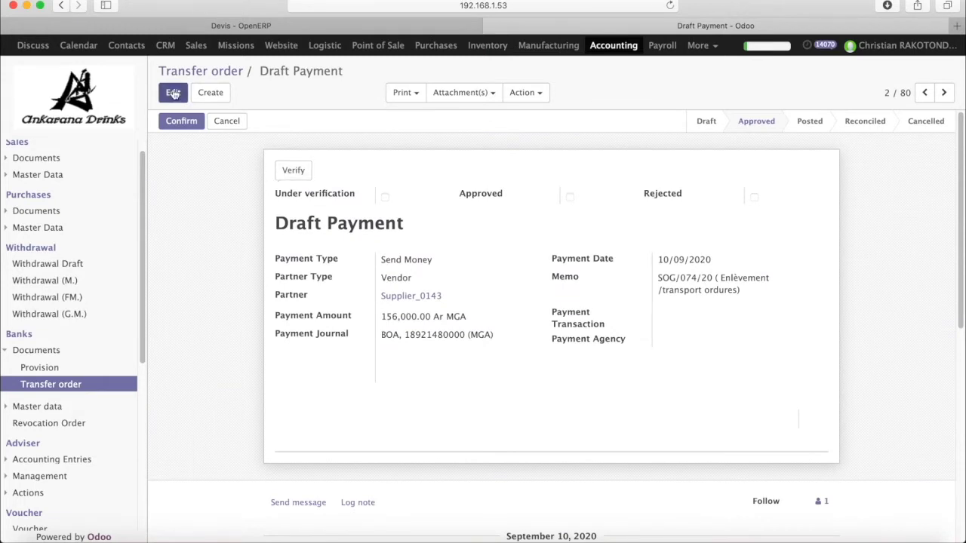
click(169, 47)
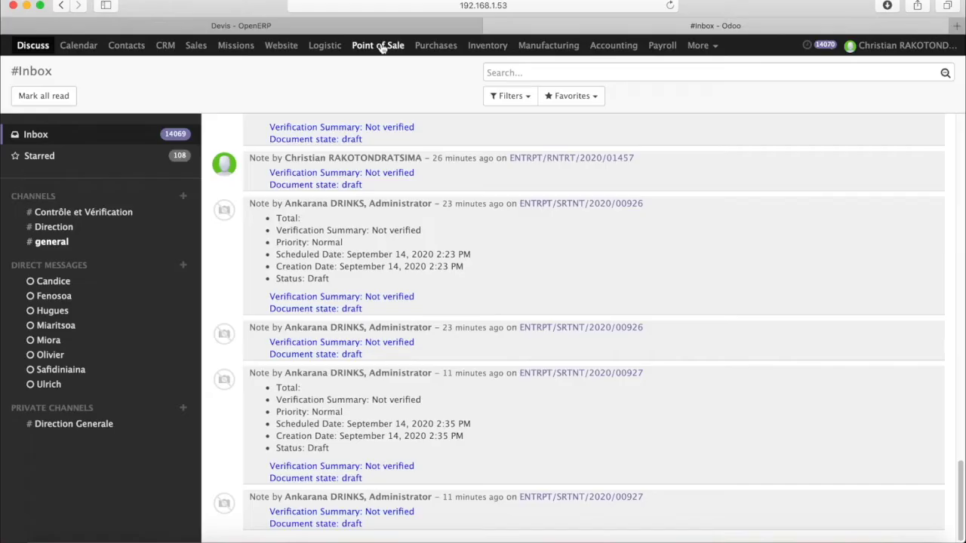
Submit the 07/09/2020 request for quotation from Supplier_0111 for the financial manager, complete its approval and confirm the order.
click(430, 45)
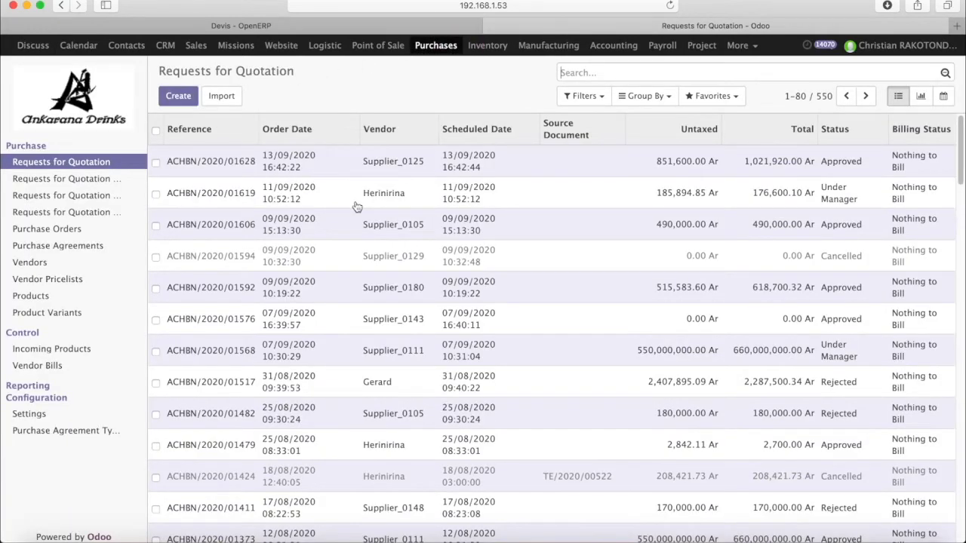
click(305, 359)
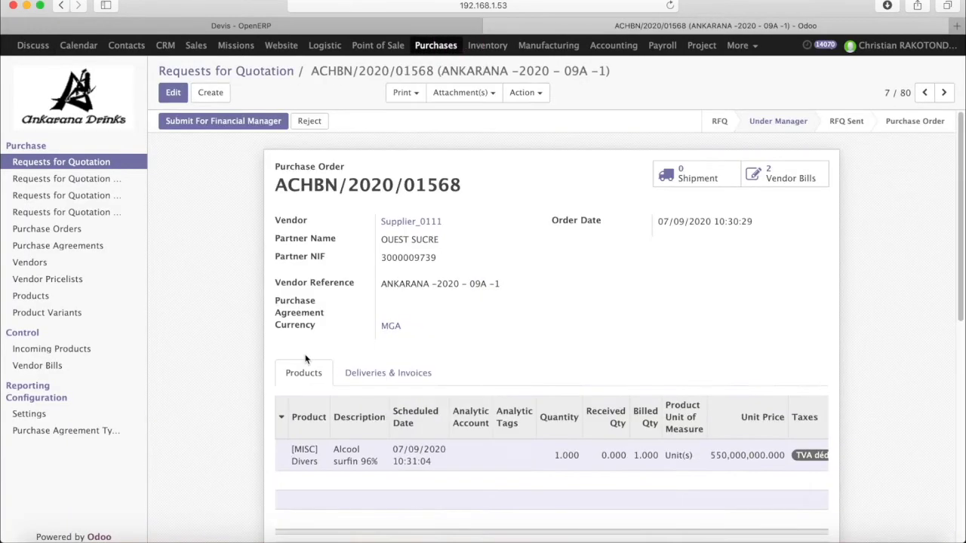
click(221, 123)
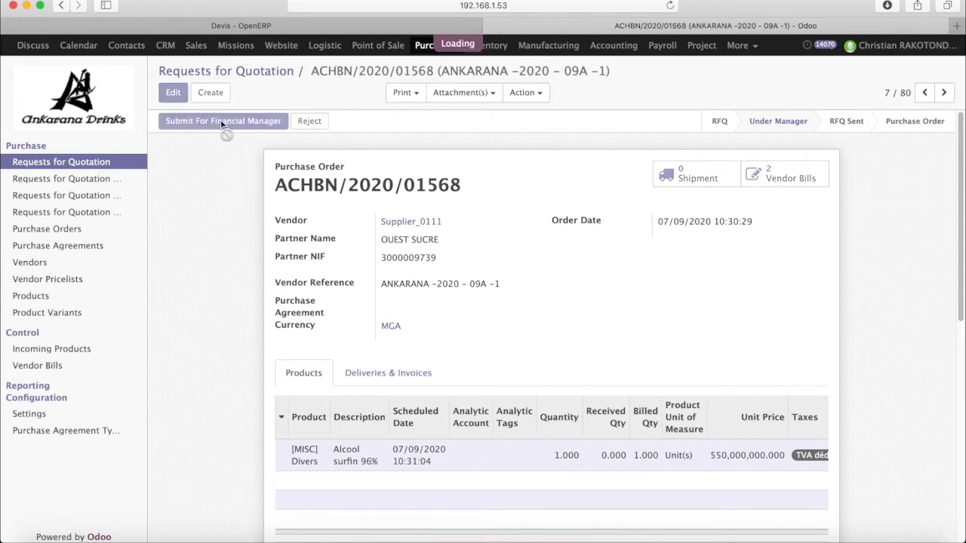
click(208, 127)
click(194, 125)
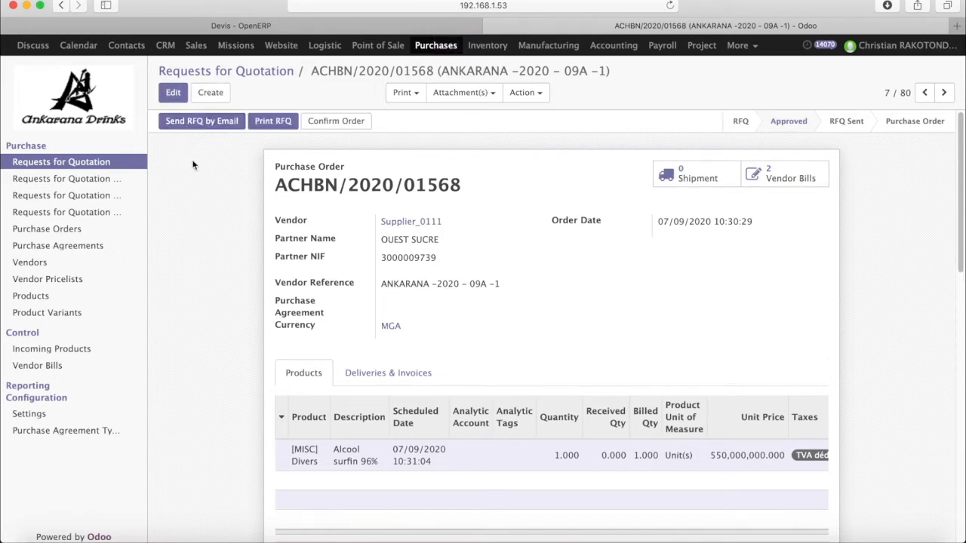
click(318, 122)
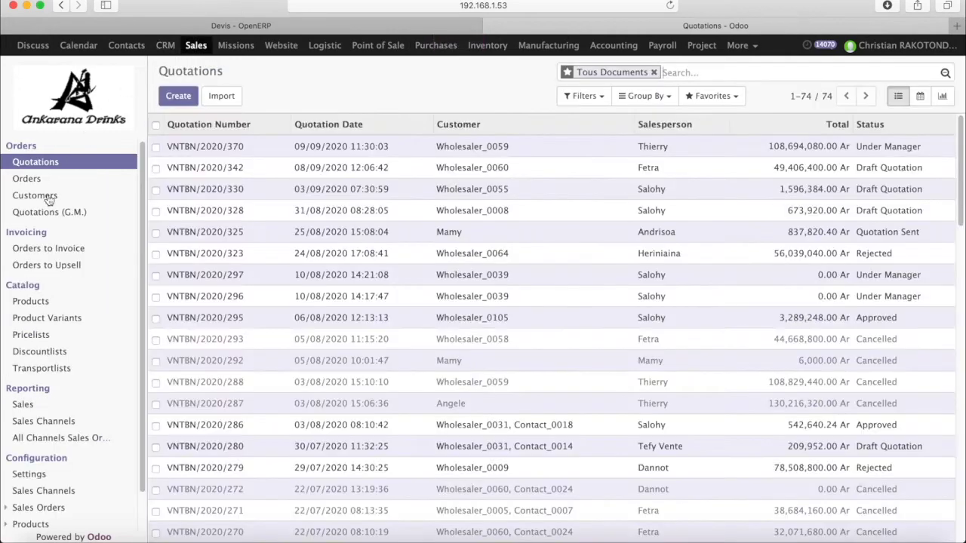
Open Wholesaler_0112 from the last page of sales customers and view its sales and purchases settings.
click(35, 196)
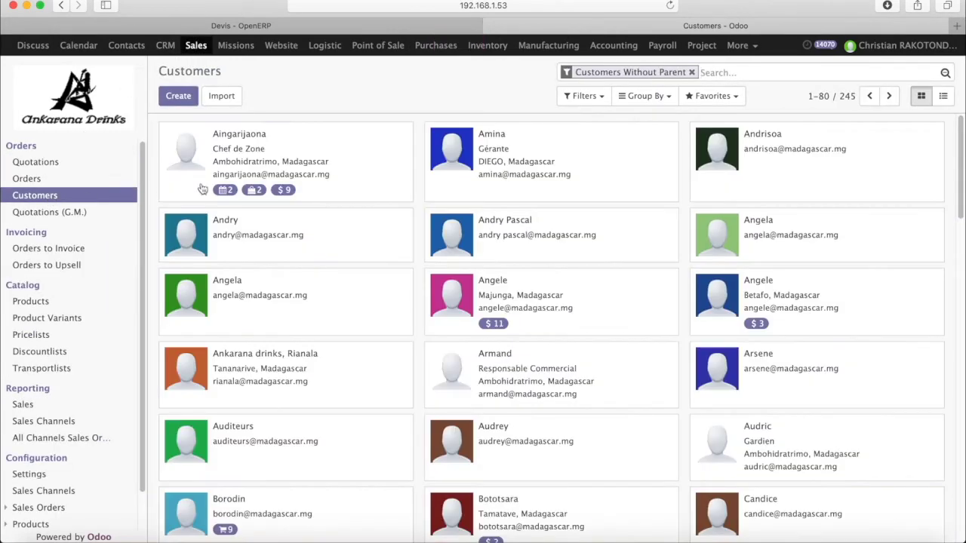
scroll(850, 111, down, 2)
click(868, 99)
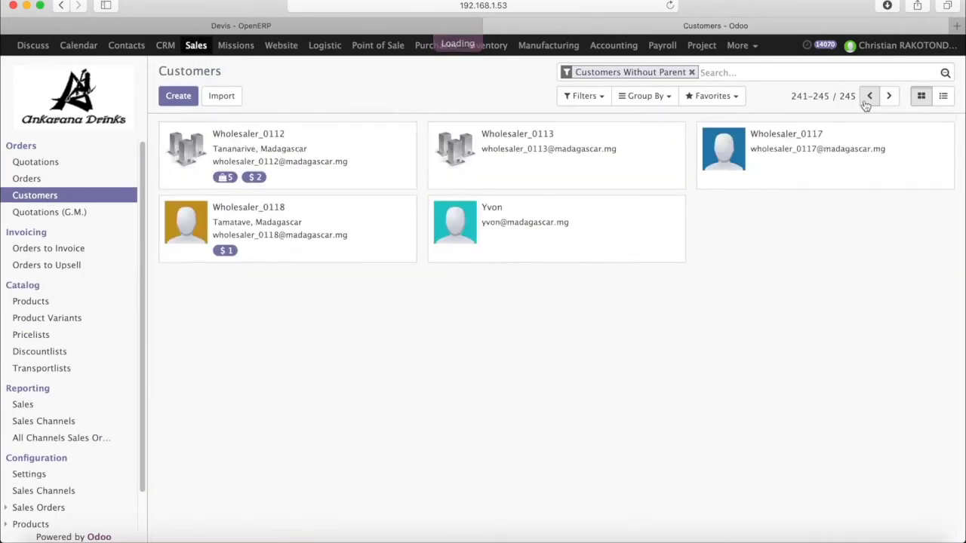
click(262, 142)
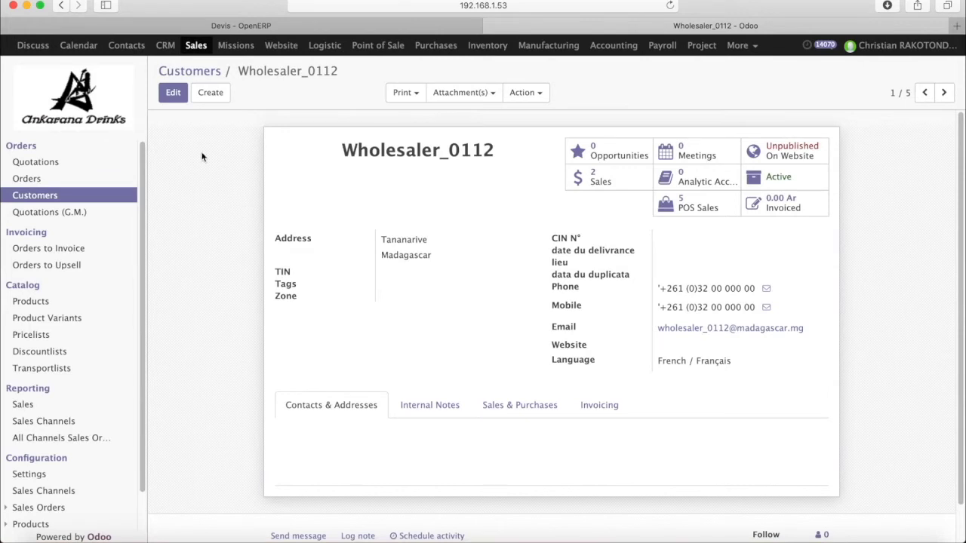
click(520, 412)
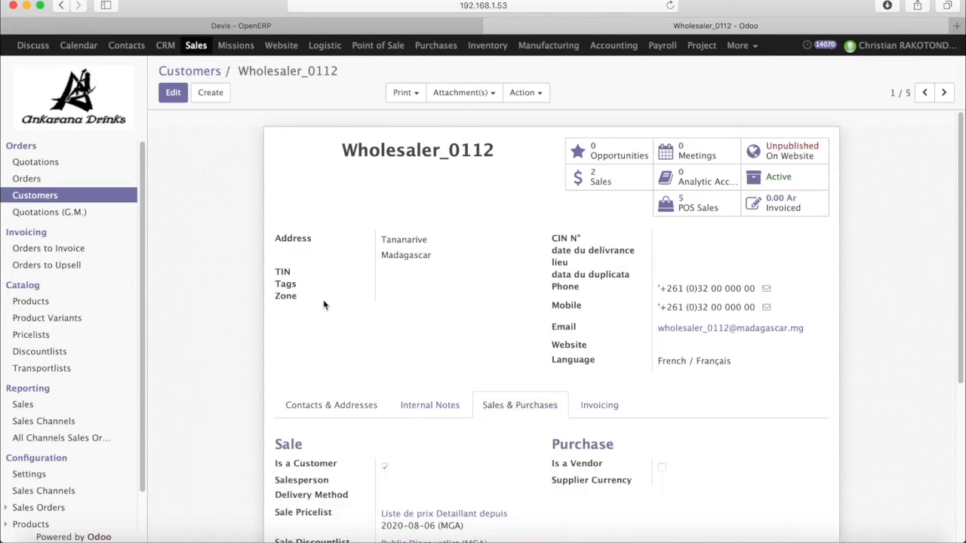
scroll(324, 305, down, 3)
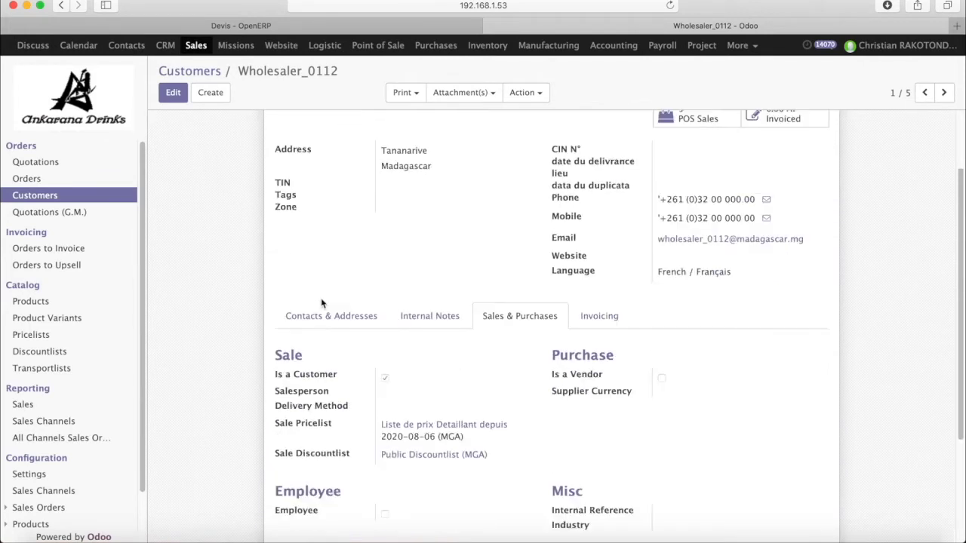
Open the Wholesaler_0112 record for editing and inspect its Sale Discountlist field.
click(172, 94)
scroll(202, 220, down, 8)
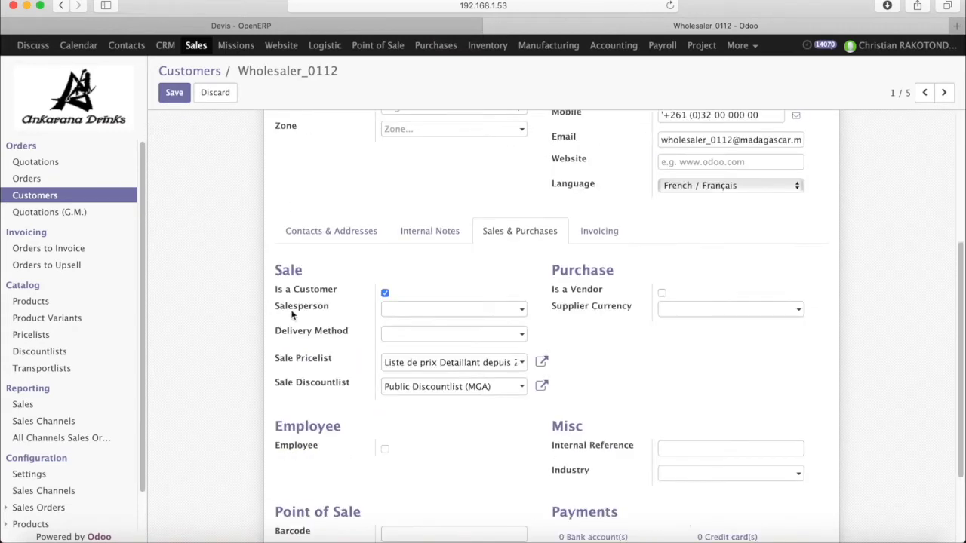
click(403, 393)
click(405, 393)
click(405, 393)
click(404, 387)
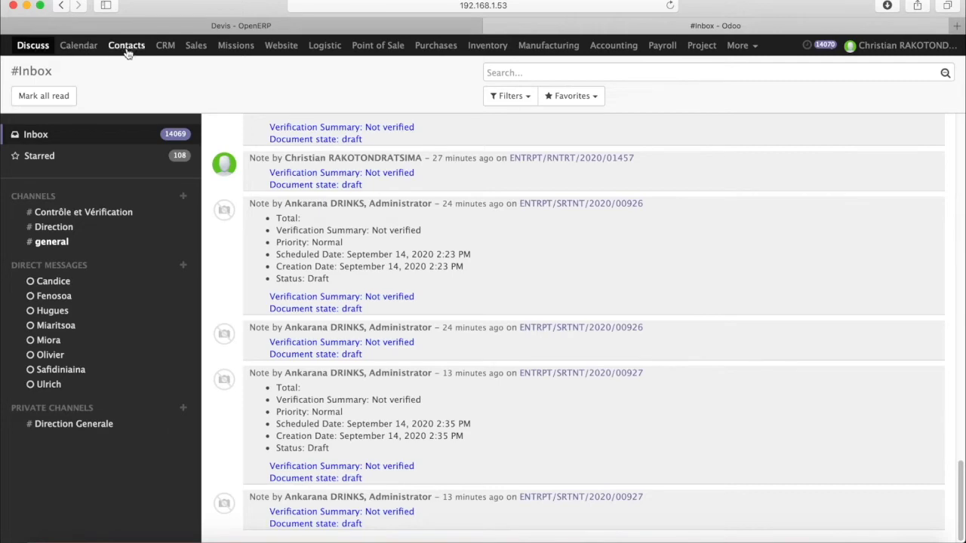
Create a new sales quotation with Wholesaler_0003 as the customer.
click(194, 47)
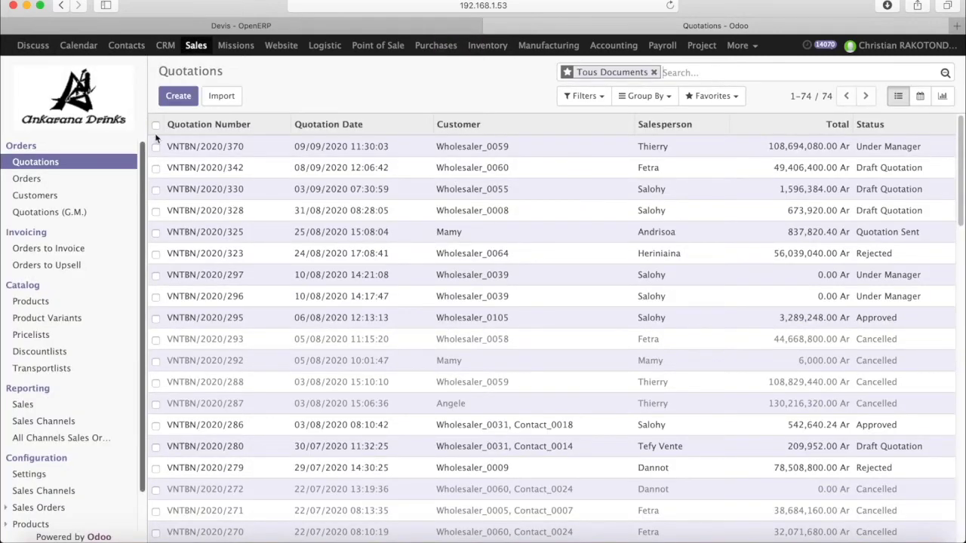
click(175, 103)
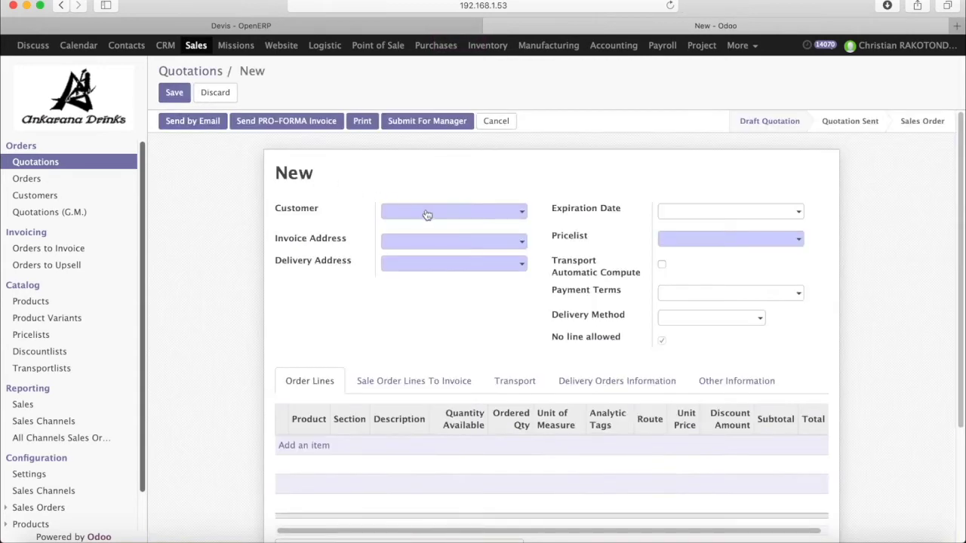
click(427, 215)
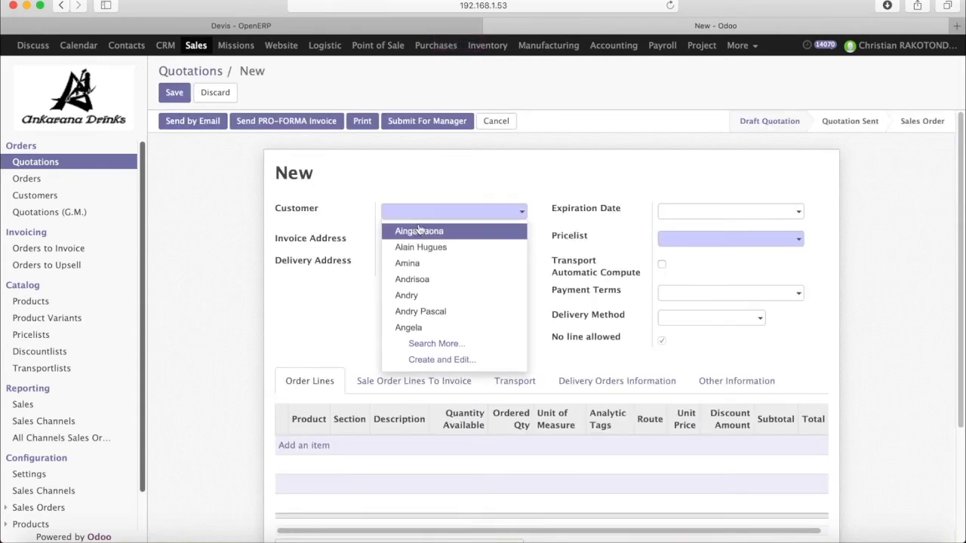
text(w)
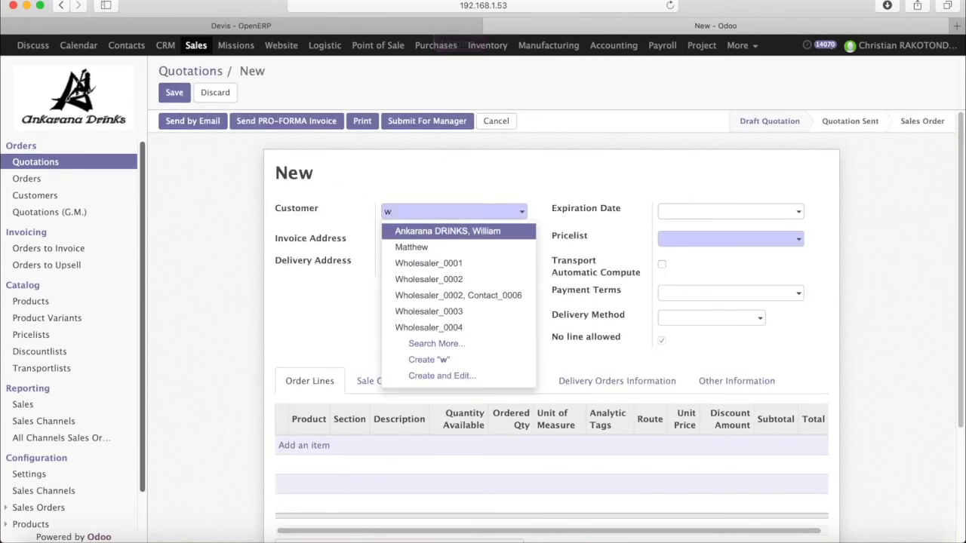
text(h)
key(Down)
key(Down)
key(Down)
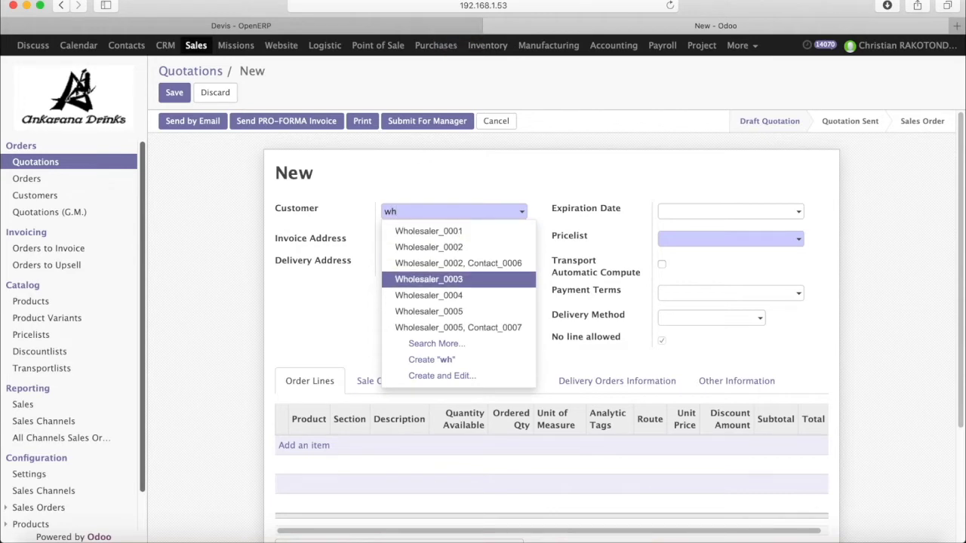
key(Return)
Set the quotation's payment terms to Immédiat and its delivery method to Free delivery charges.
key(Tab)
key(Tab)
key(Tab)
key(Tab)
key(Tab)
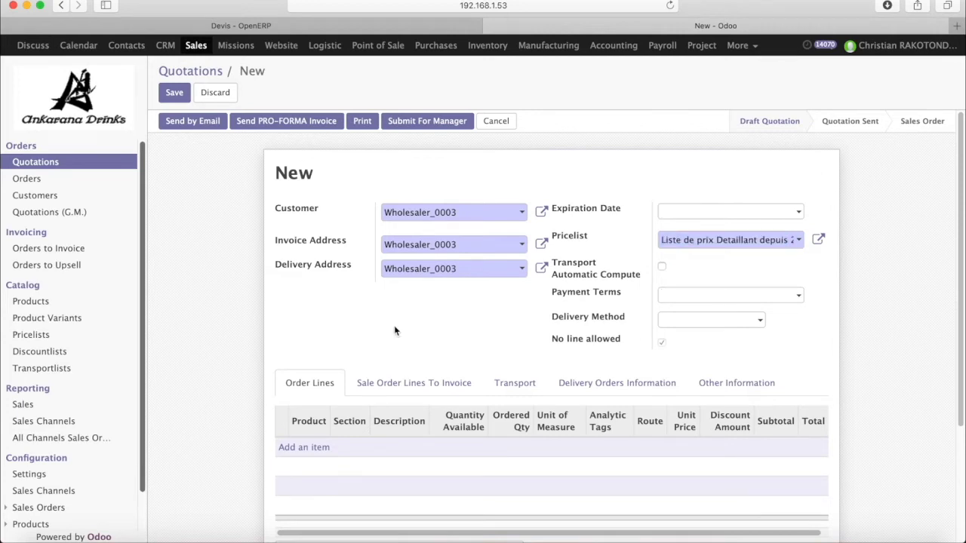
key(Down)
key(Return)
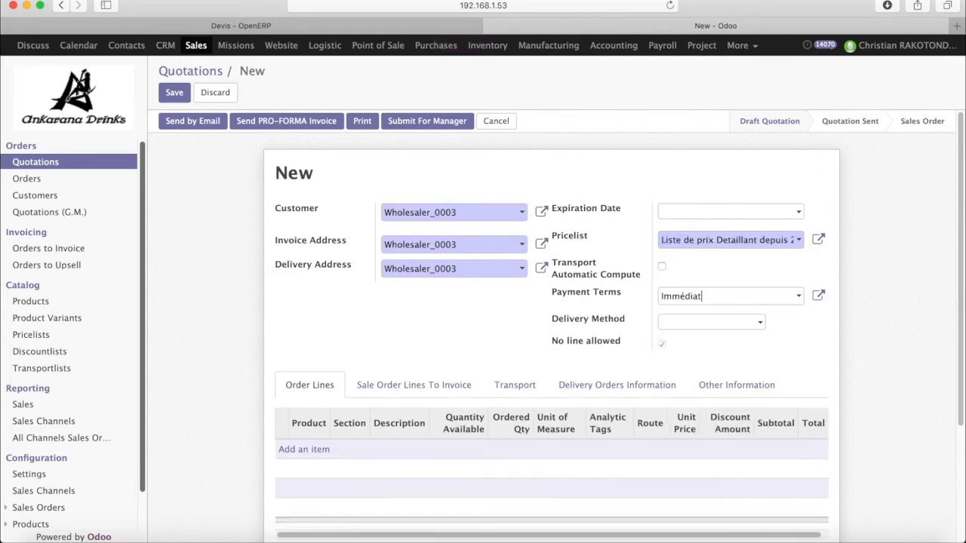
key(Tab)
key(Down)
key(Return)
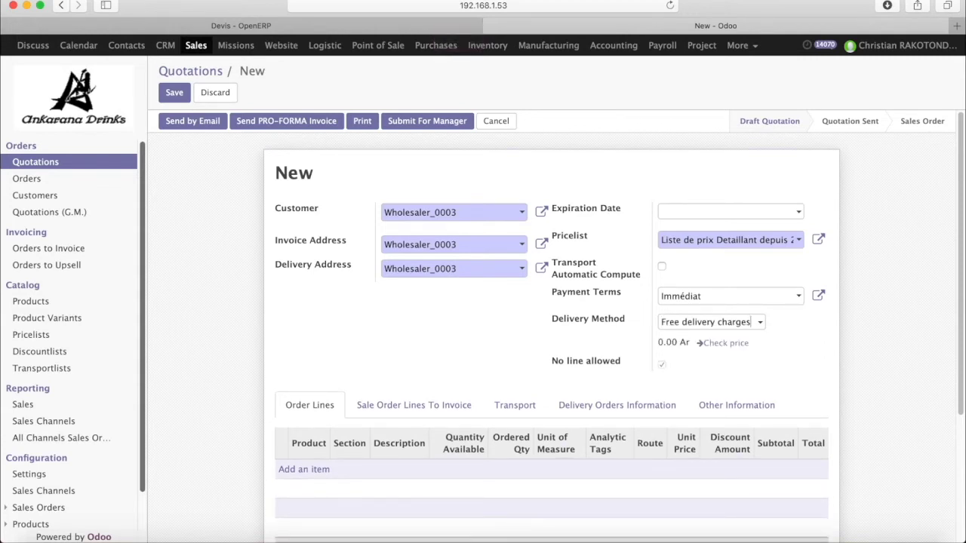
Add an order line for 5 units of [70LB] LORD BARTON VERRE 70 cl and save the quotation.
click(295, 468)
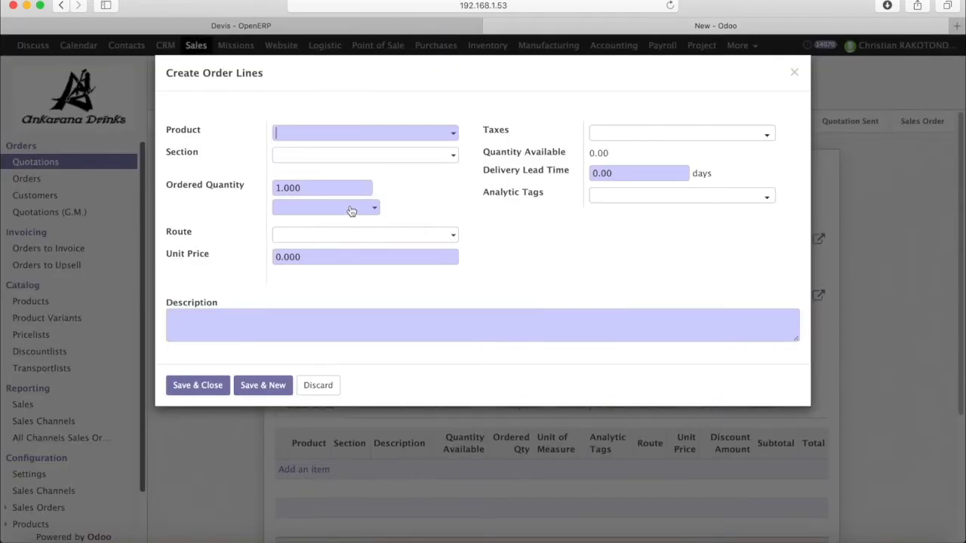
text(lord)
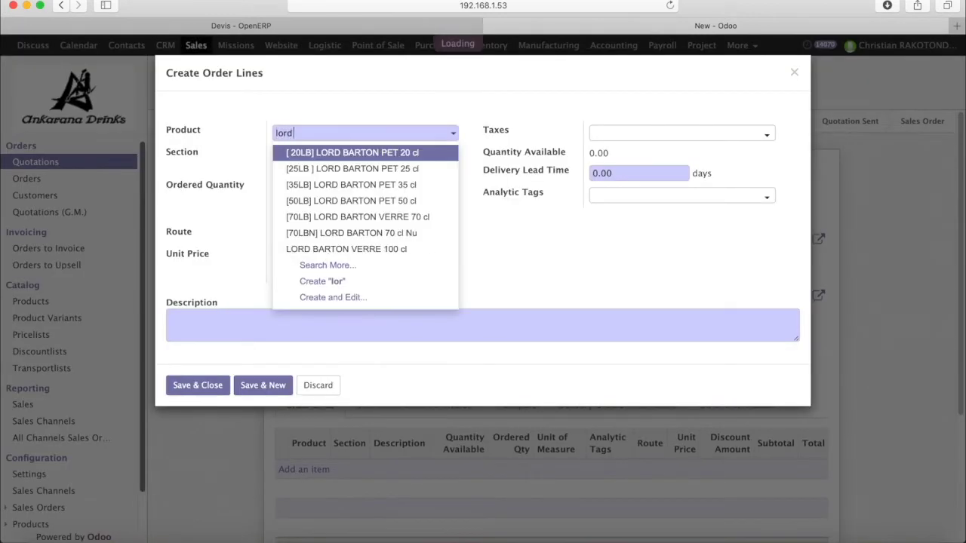
click(357, 218)
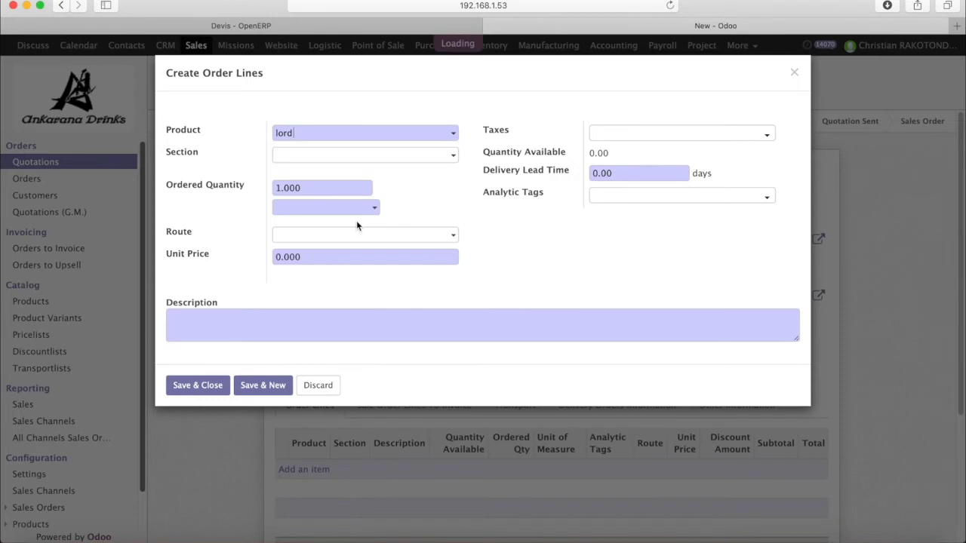
drag(332, 193, 270, 184)
text(5)
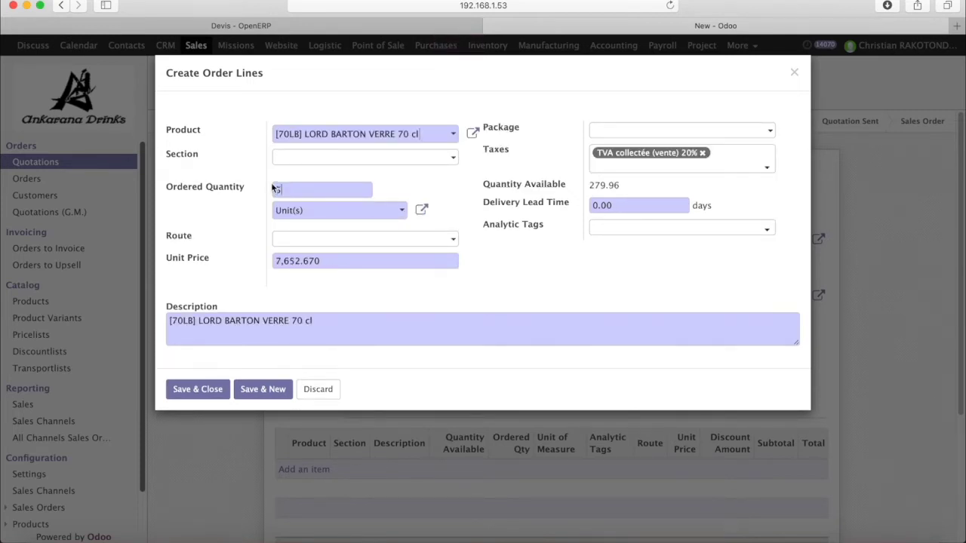
click(181, 389)
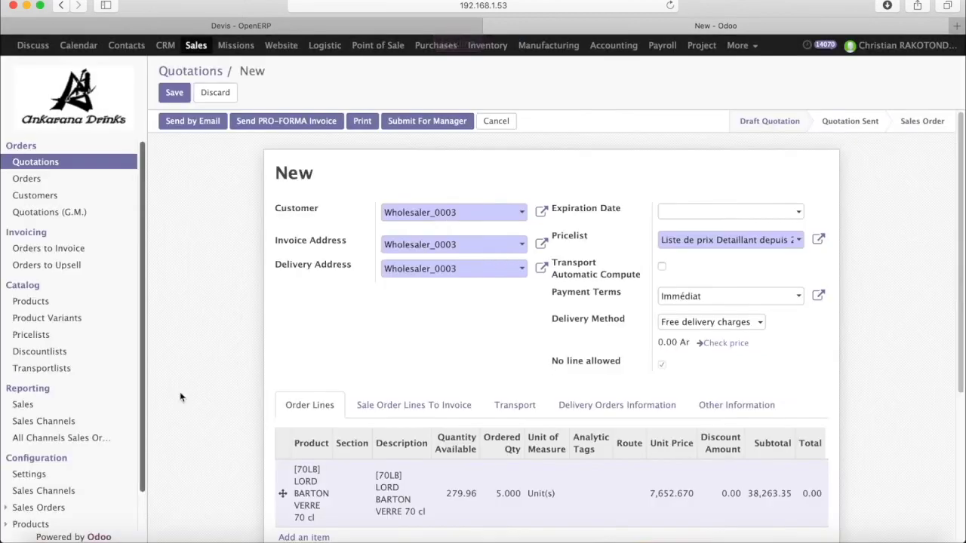
click(173, 92)
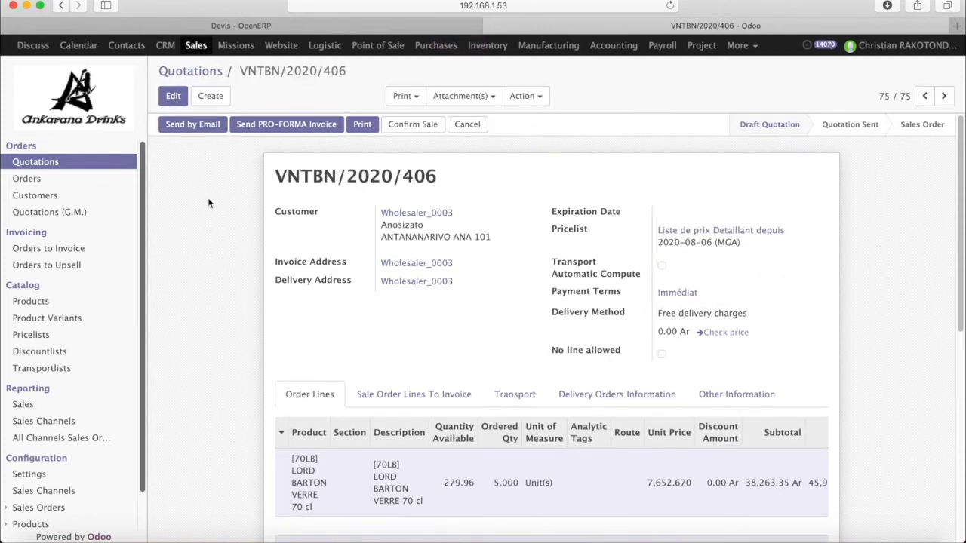
Compare the quotation's order lines with its sale order lines to invoice.
click(373, 396)
scroll(377, 400, down, 3)
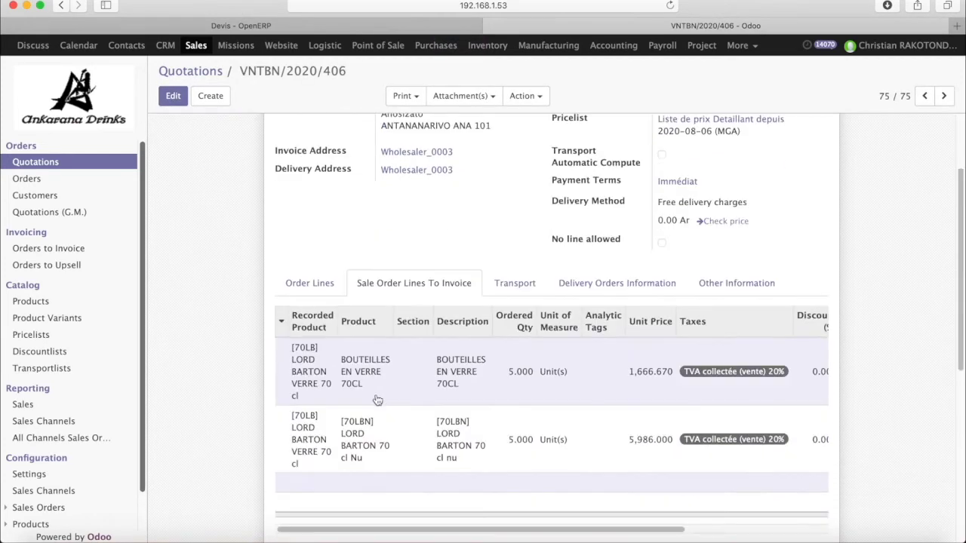
click(313, 284)
click(364, 290)
scroll(377, 315, up, 3)
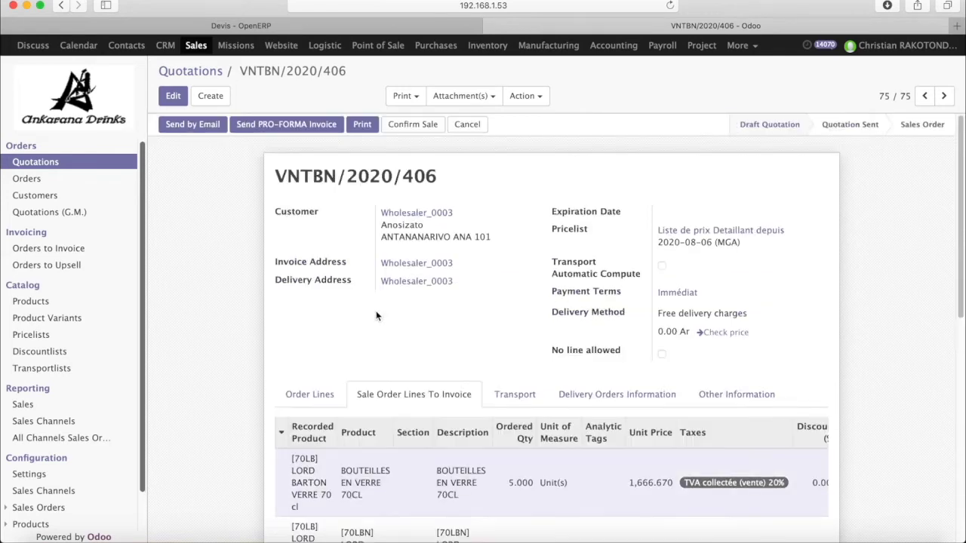
Confirm the sale, then create and view a draft invoice for its invoiceable lines.
click(409, 126)
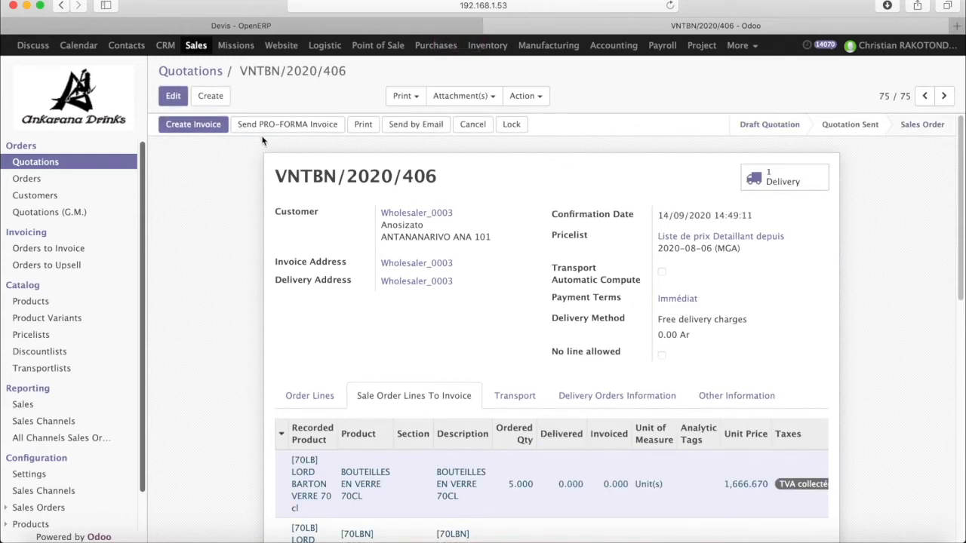
click(210, 124)
click(276, 141)
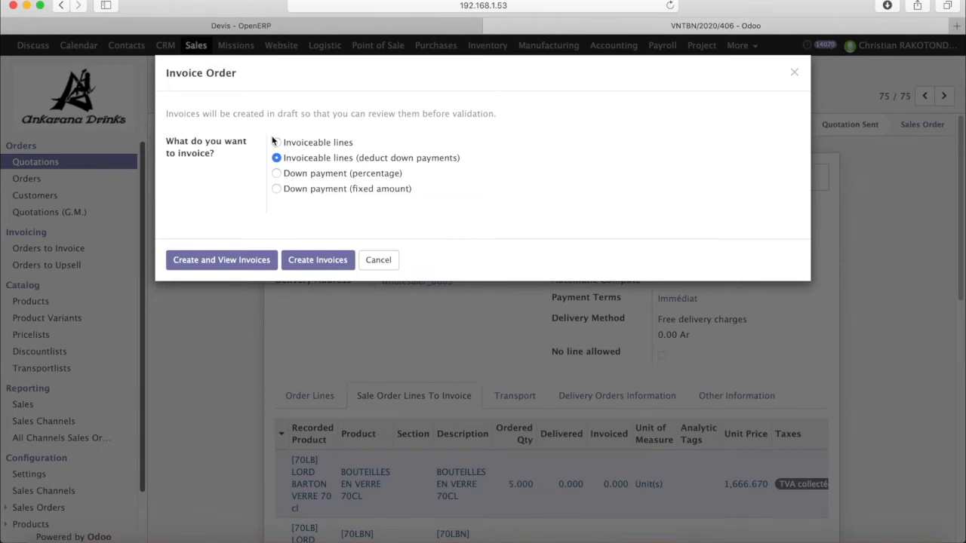
click(234, 266)
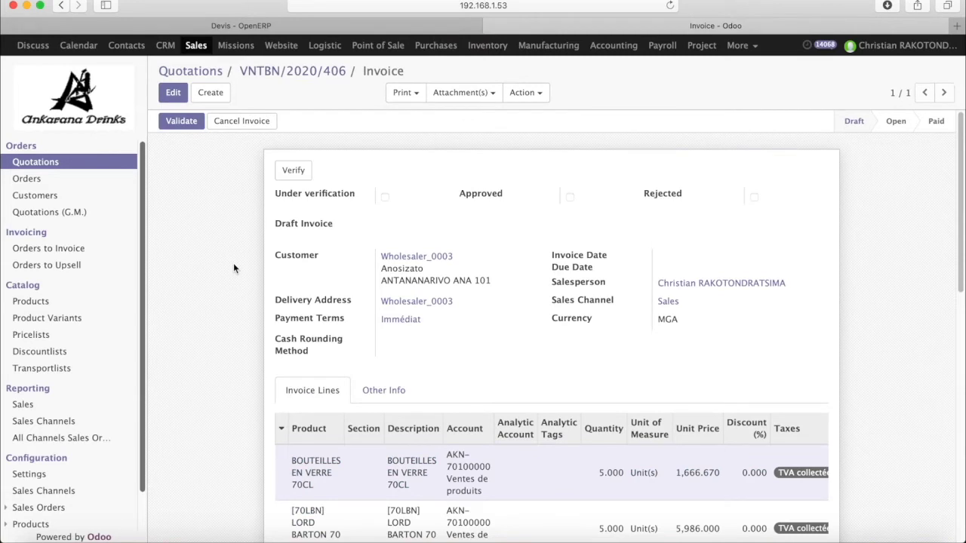
Review the product lines of the draft invoice, highlighting both of them.
scroll(269, 336, down, 1)
scroll(280, 374, down, 2)
drag(272, 406, 800, 513)
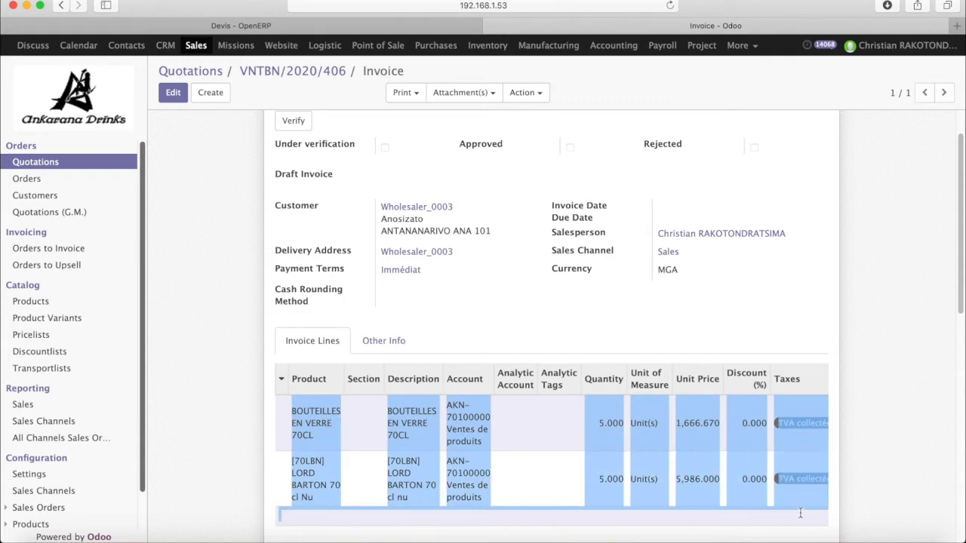
scroll(498, 392, up, 2)
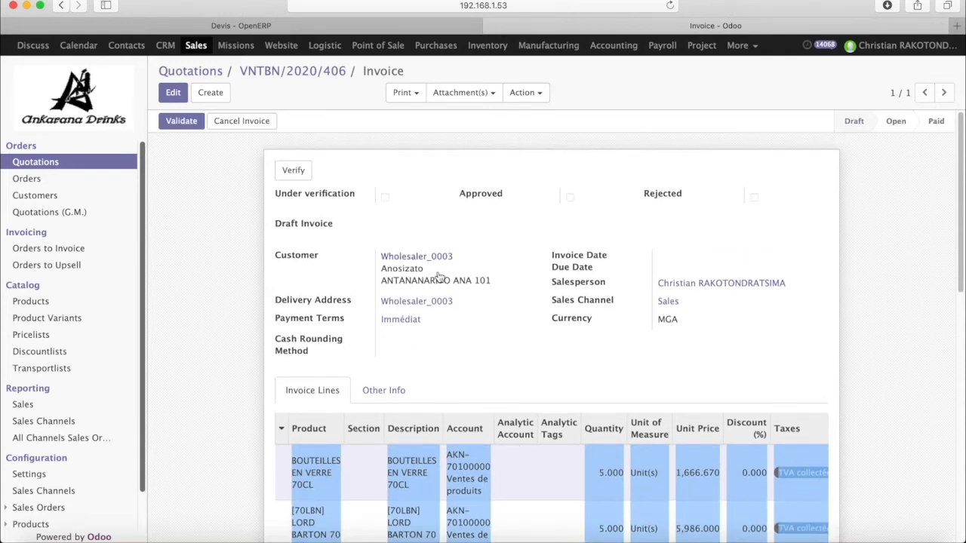
Return to the sales order behind the draft invoice and review its [70LB] LORD BARTON VERRE 70 cl order line.
click(261, 72)
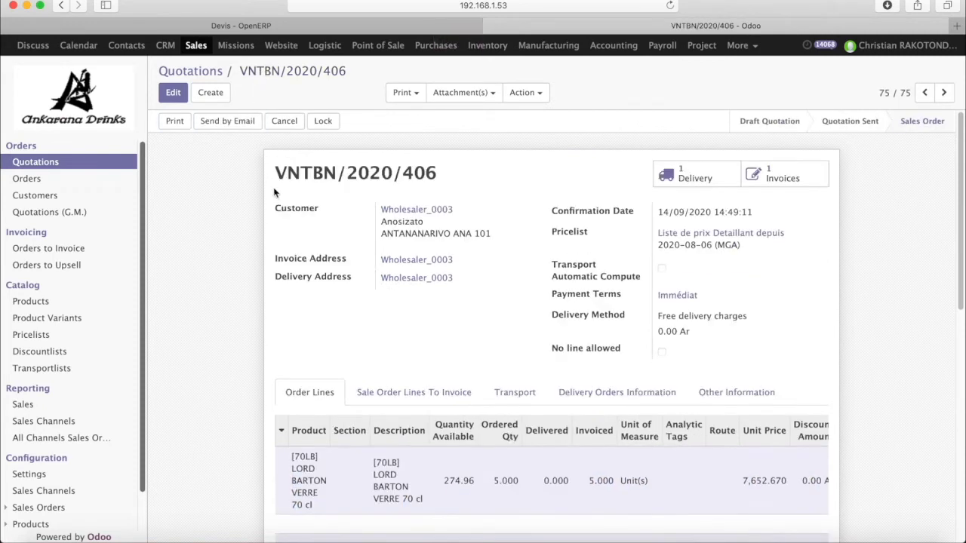
scroll(261, 220, down, 1)
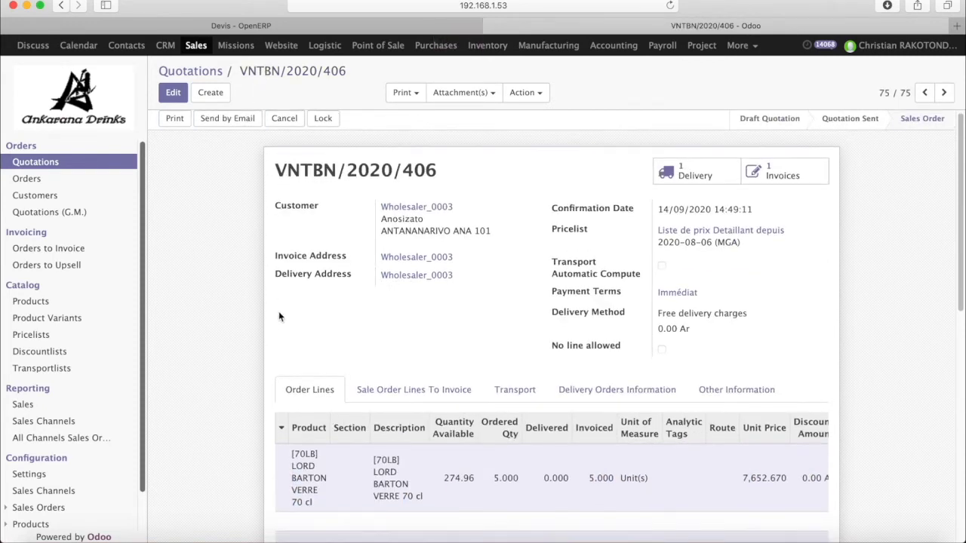
scroll(278, 317, down, 4)
drag(279, 331, 817, 383)
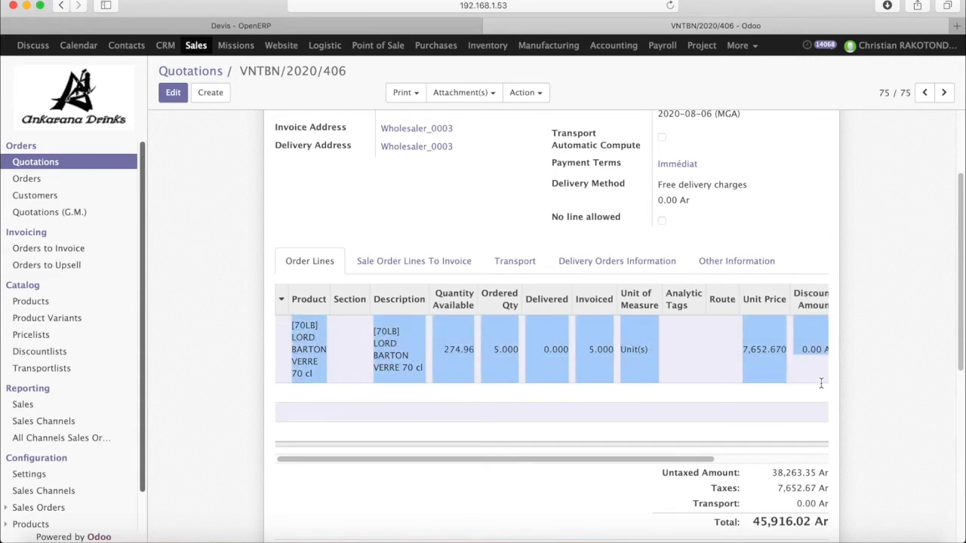
scroll(821, 383, right, 5)
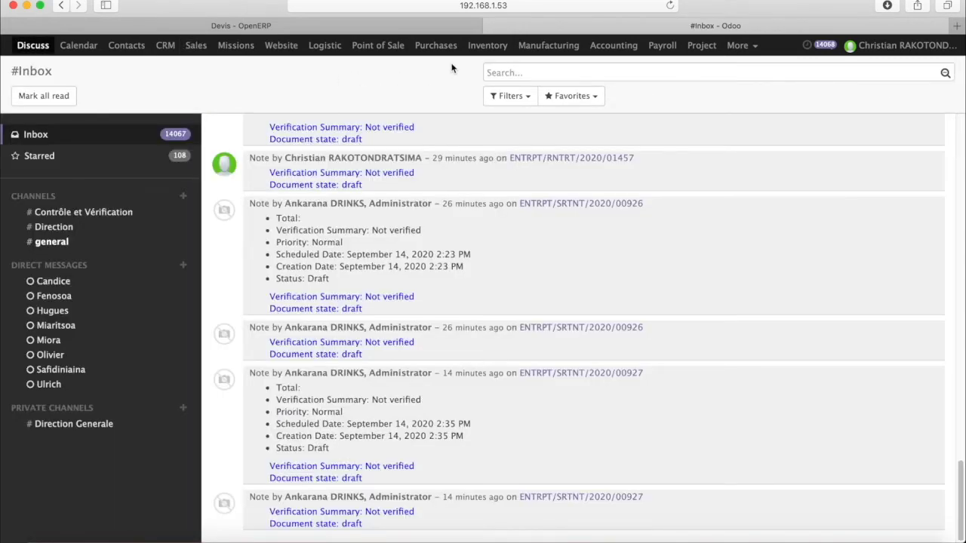
Open the Wholesaler_0118 customer invoice dated 10/09/2020 in Accounting and put it under verification.
click(599, 48)
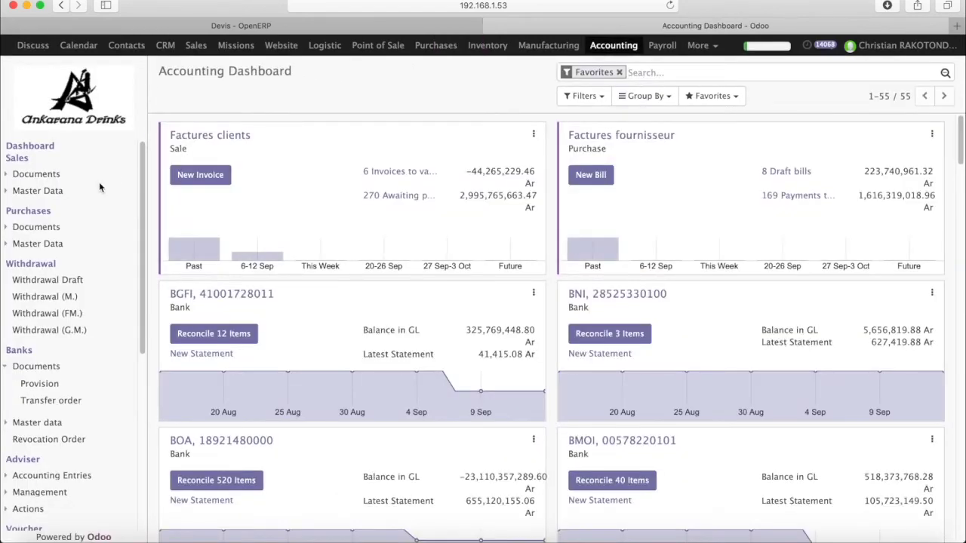
click(84, 175)
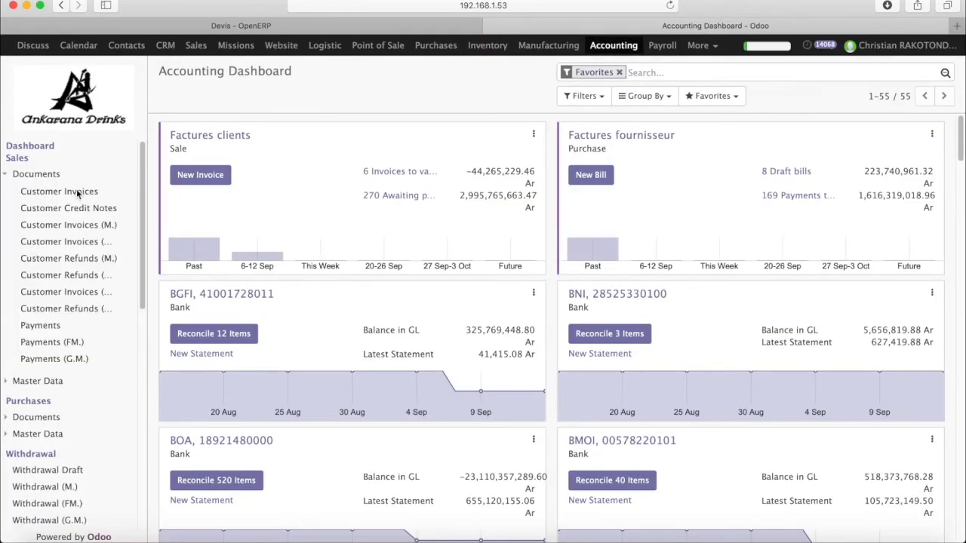
click(77, 193)
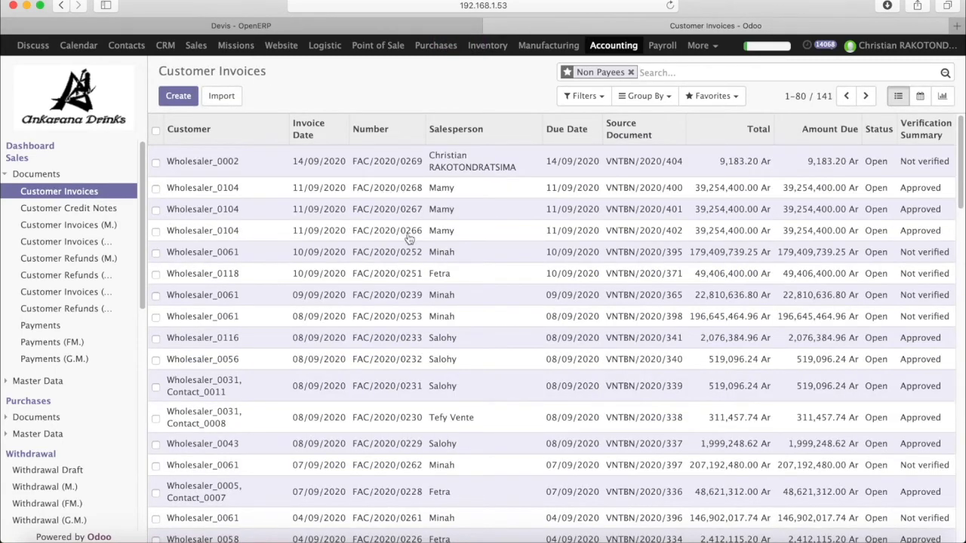
click(413, 277)
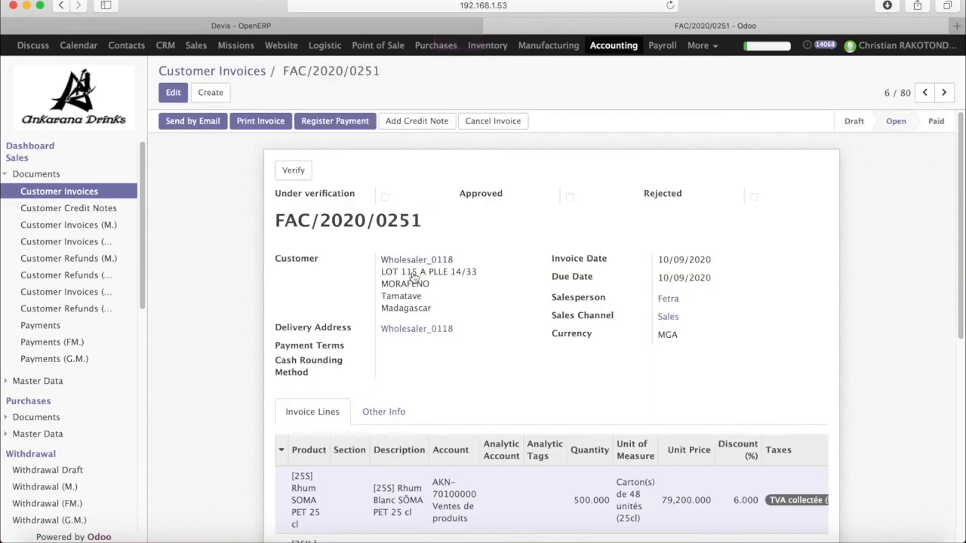
click(293, 170)
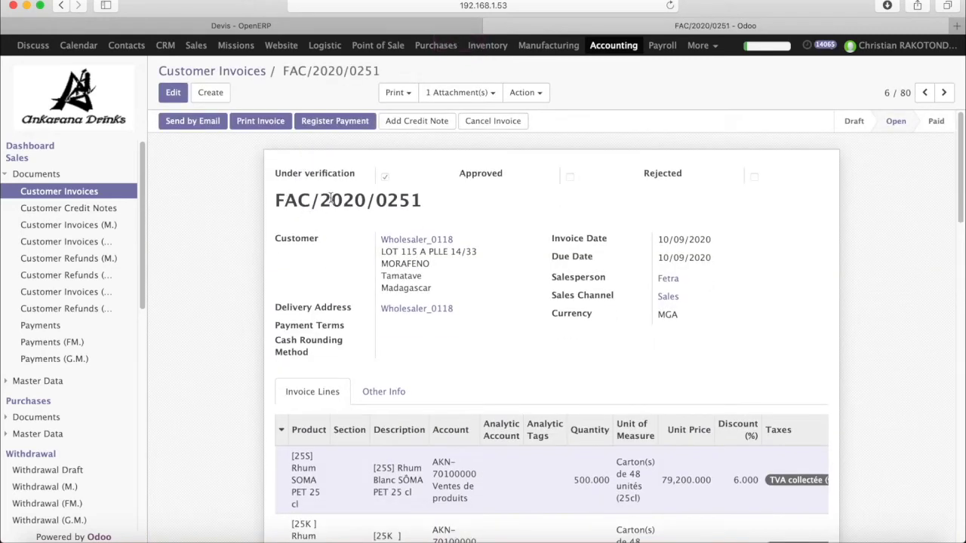
drag(278, 174, 387, 179)
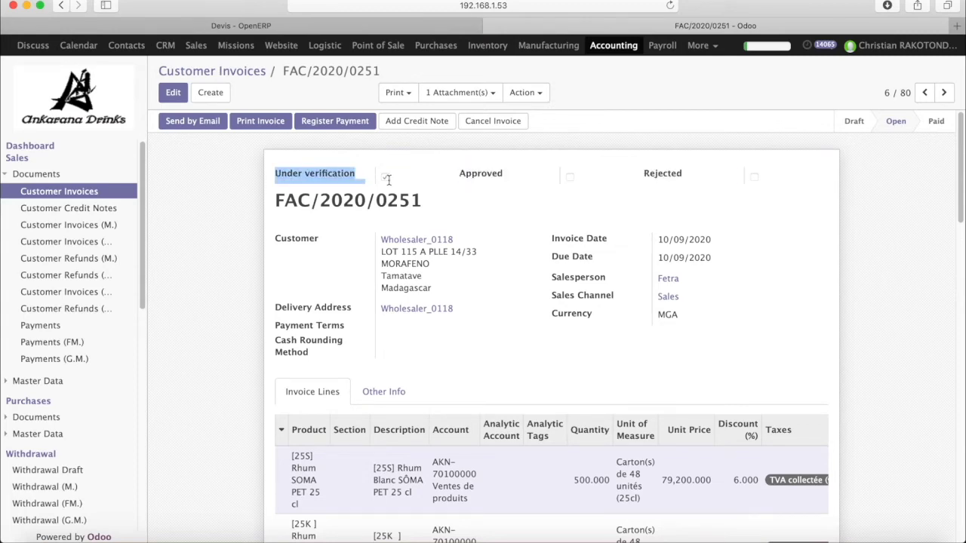
click(305, 188)
Review the invoice's product lines and totals, and reject the invoice.
scroll(287, 211, down, 9)
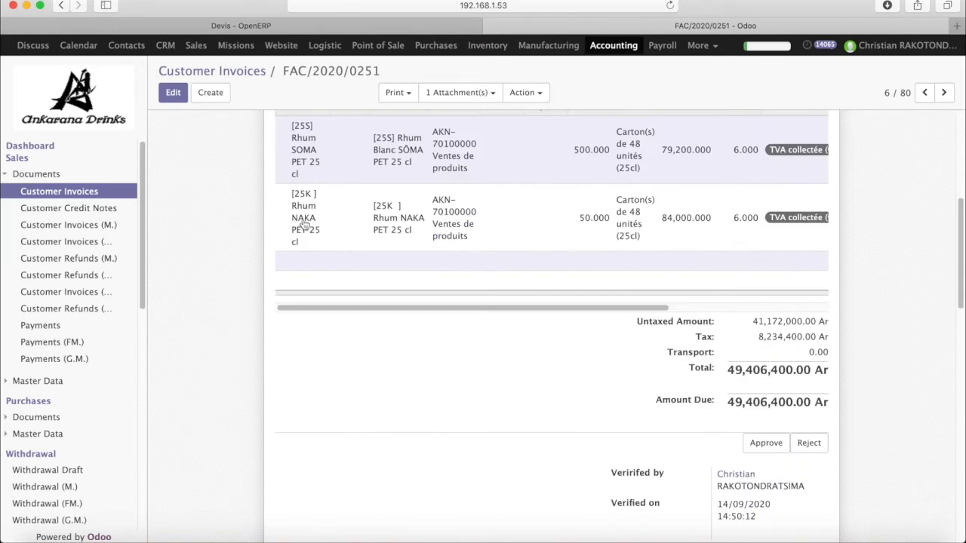
scroll(310, 228, down, 1)
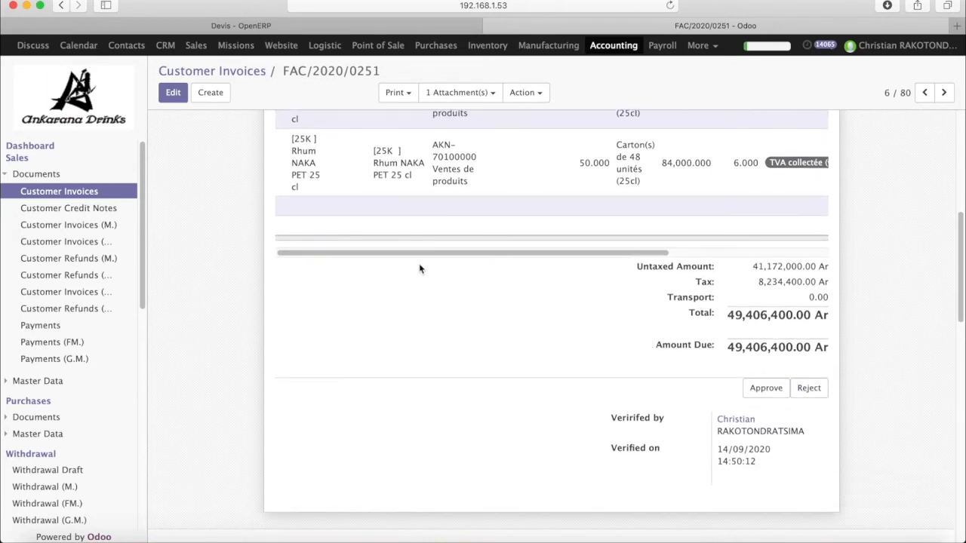
click(808, 388)
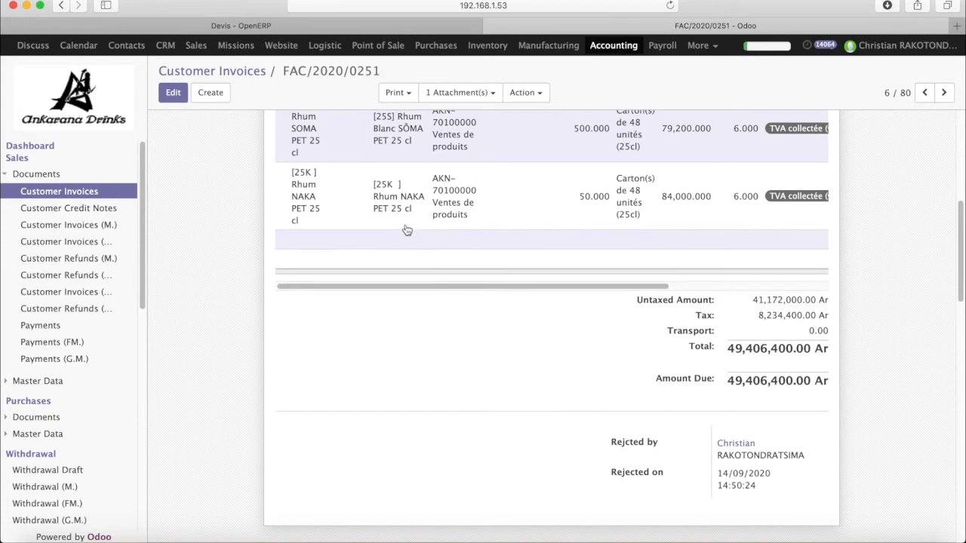
Send the rejected invoice for reverification and approve it.
scroll(415, 234, up, 7)
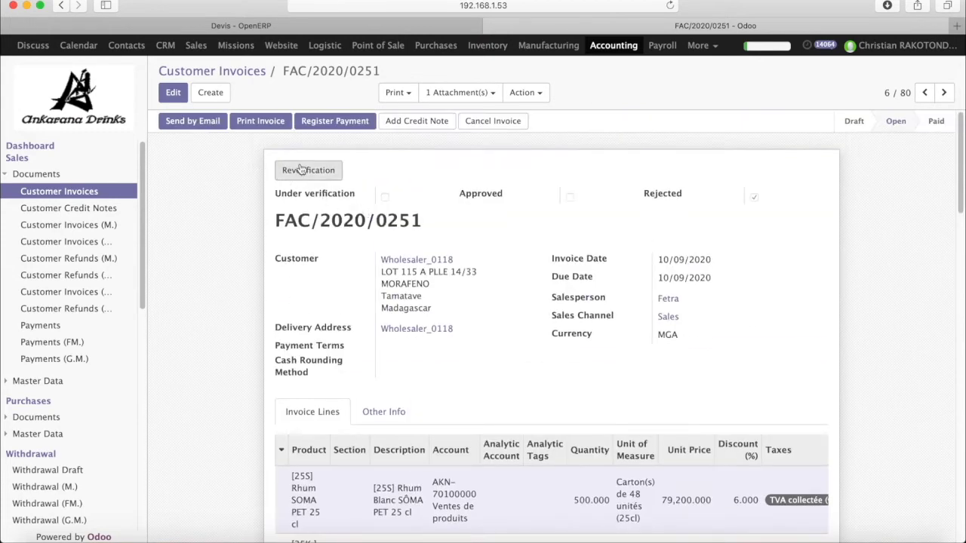
click(291, 173)
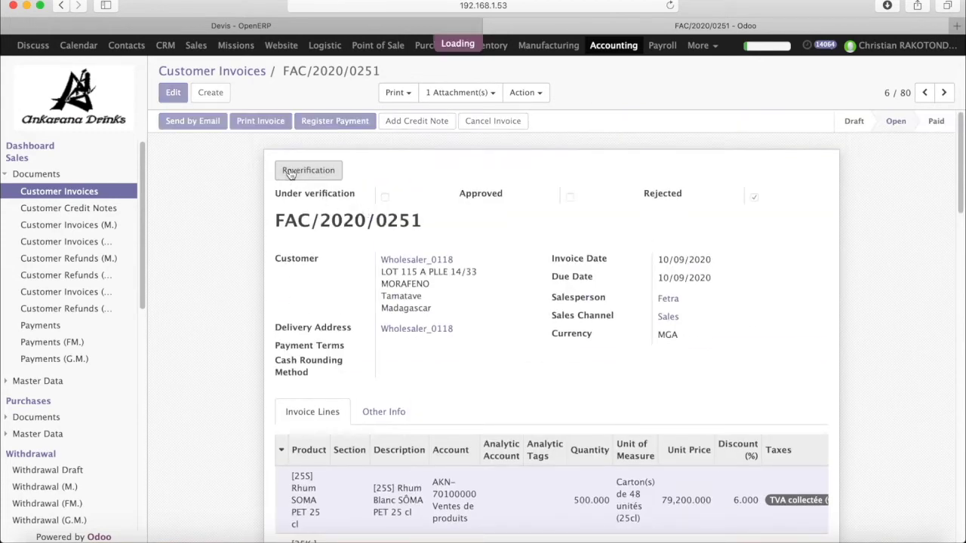
scroll(483, 282, down, 10)
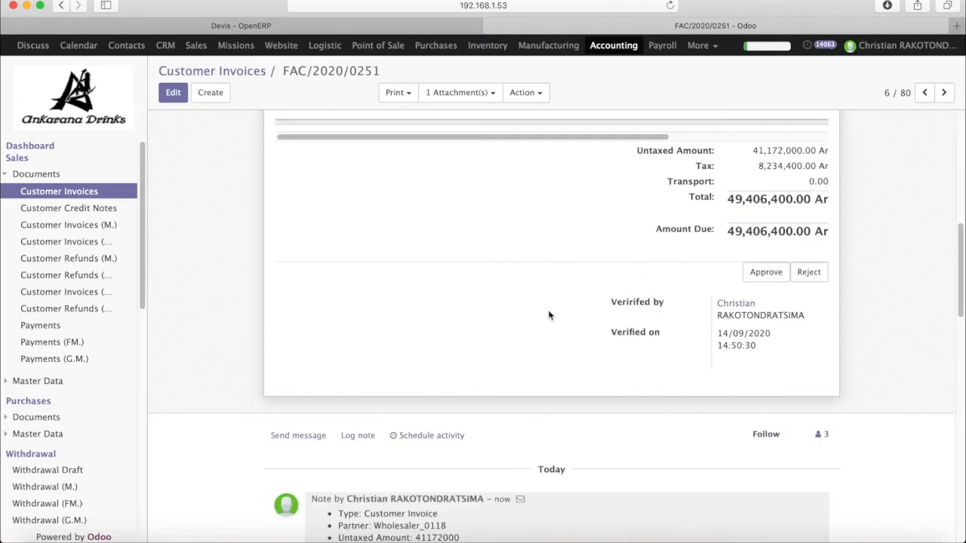
click(774, 278)
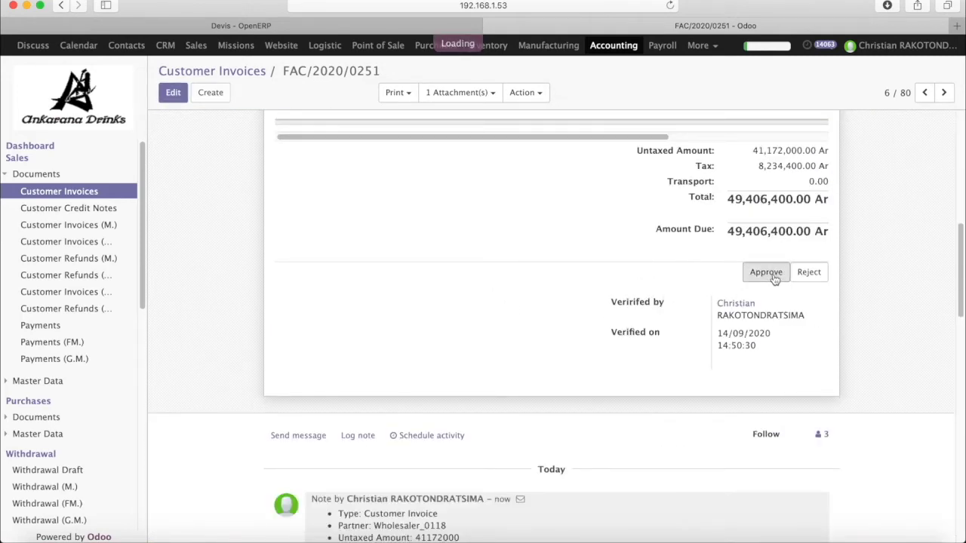
scroll(570, 299, up, 5)
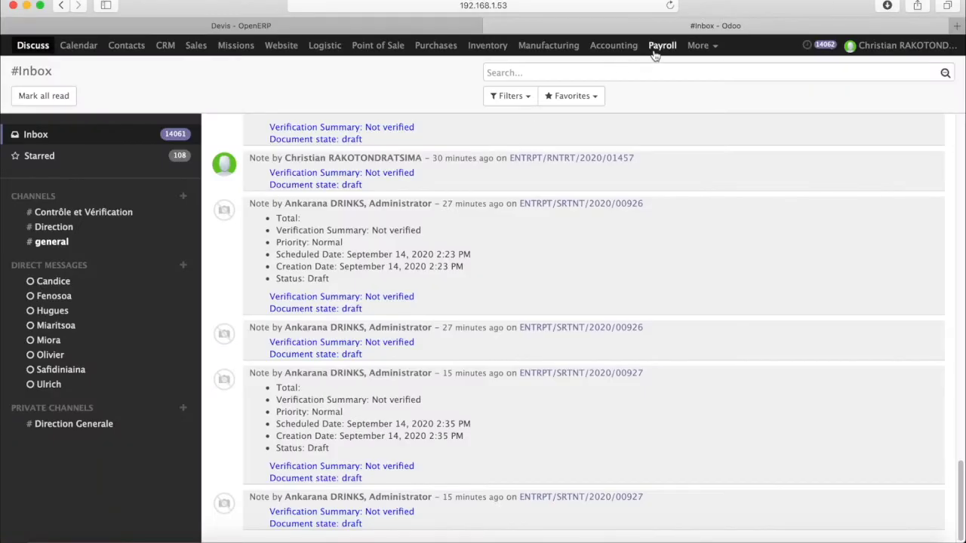
View the approved May 2020 employee payslip in Payroll, checking its approval status and worked days.
click(654, 52)
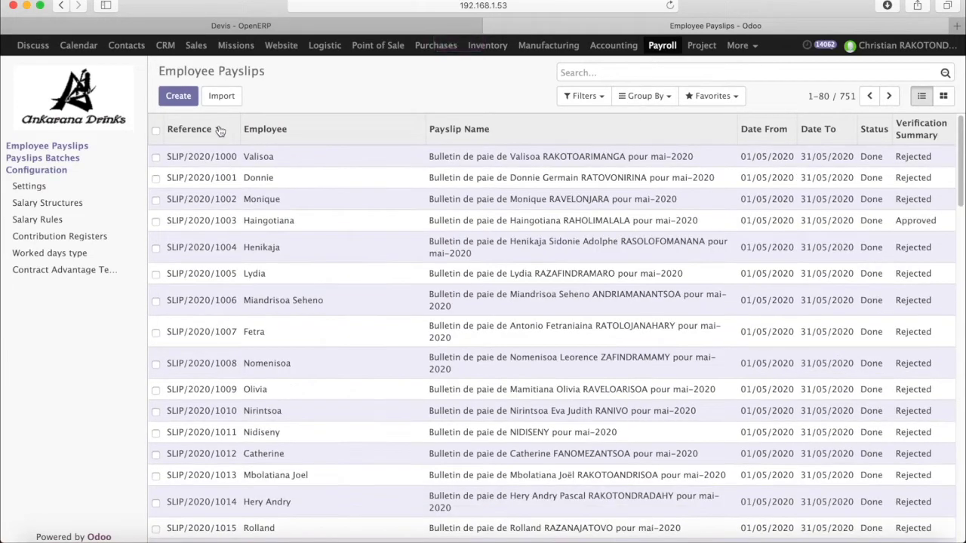
click(520, 225)
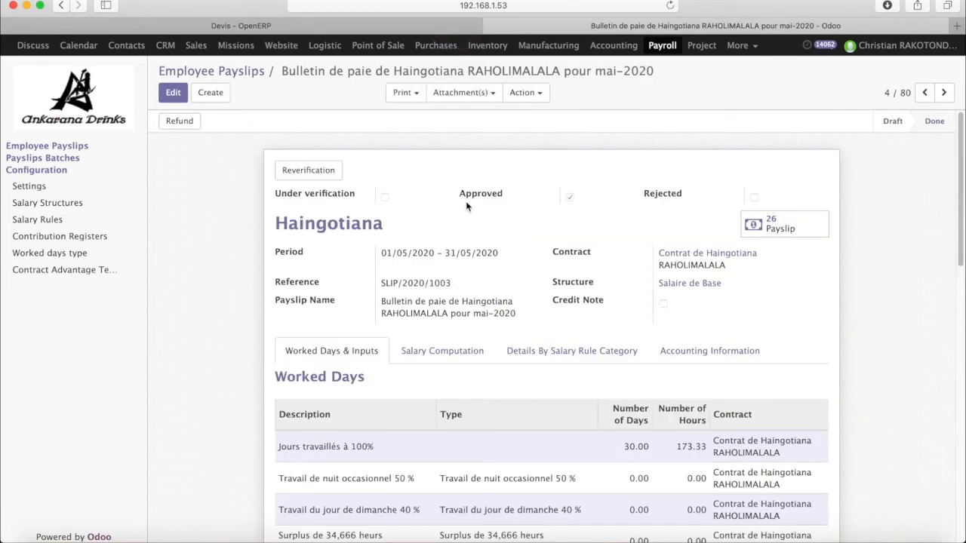
drag(461, 196, 502, 196)
scroll(501, 218, down, 5)
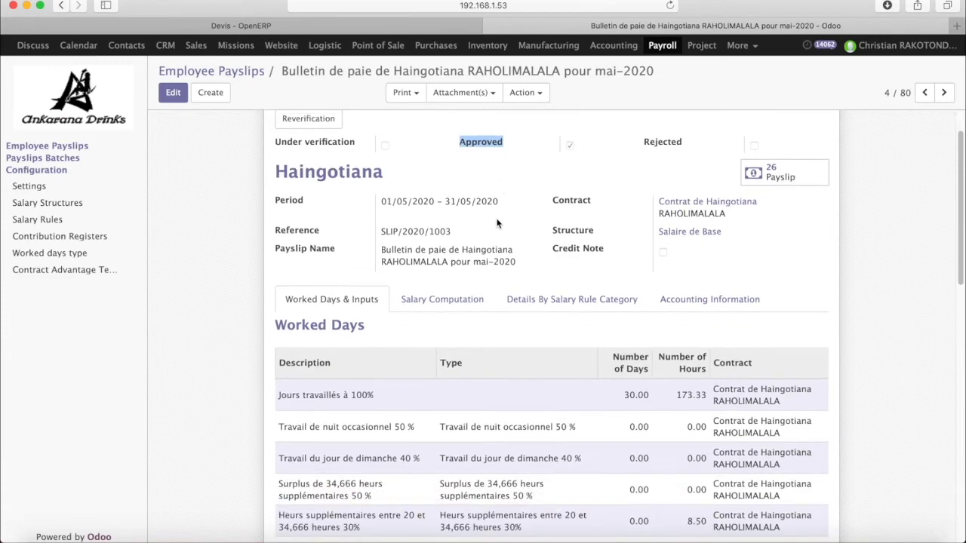
scroll(497, 225, up, 2)
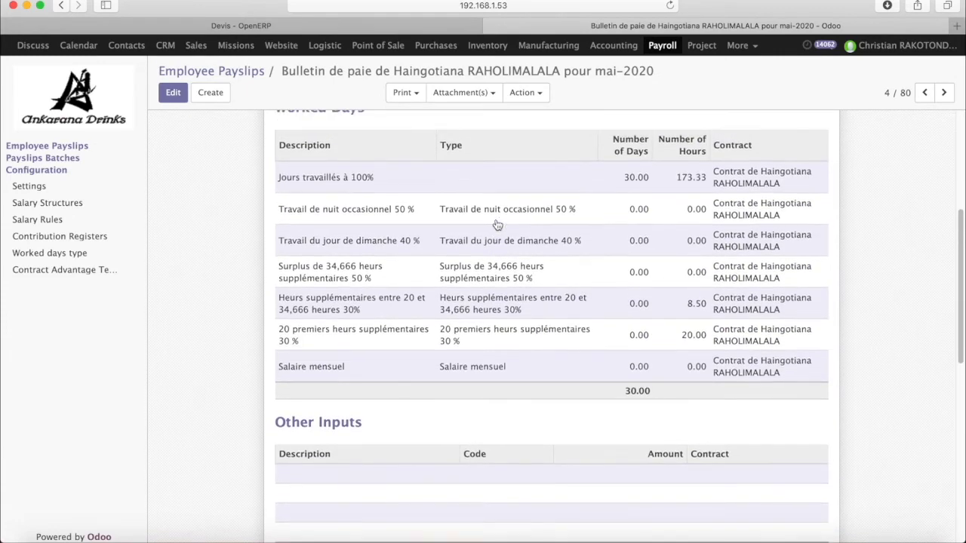
scroll(497, 225, up, 4)
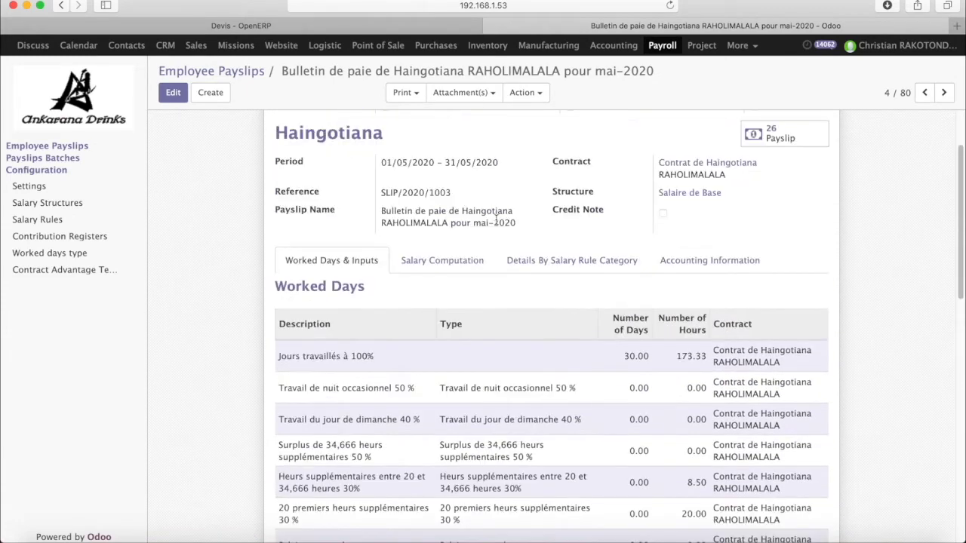
Examine the payslip's salary computation lines, from the base salary through contributions, net salary and deductions.
click(457, 258)
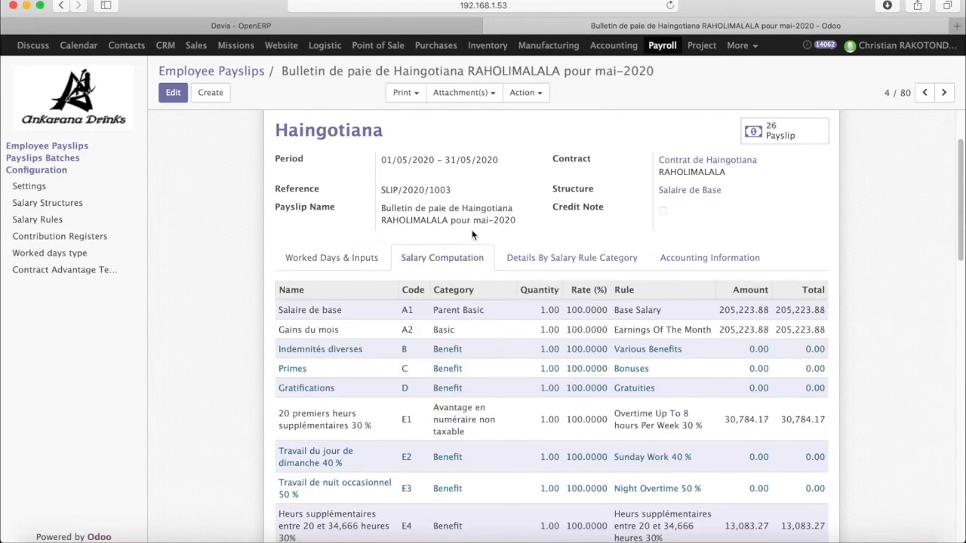
scroll(469, 233, down, 5)
scroll(476, 229, down, 12)
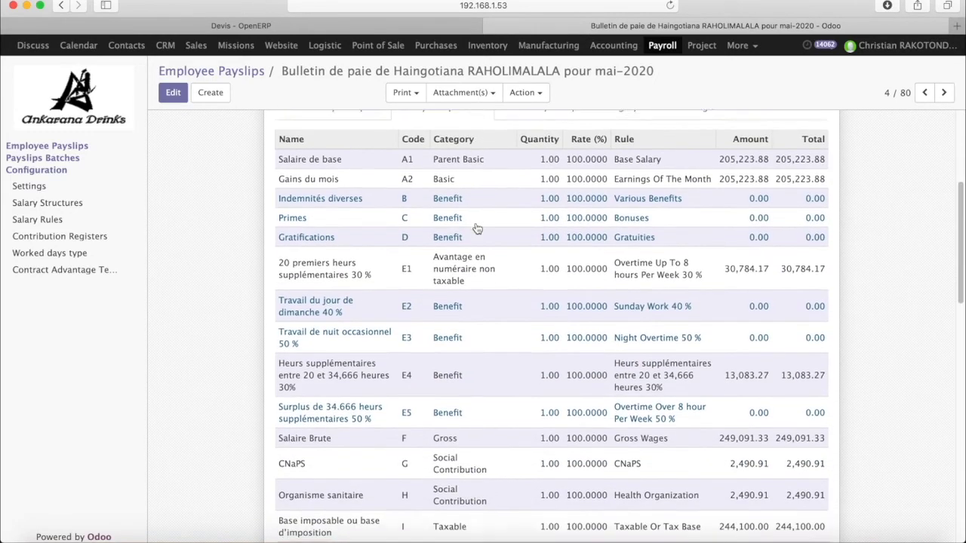
scroll(476, 228, up, 6)
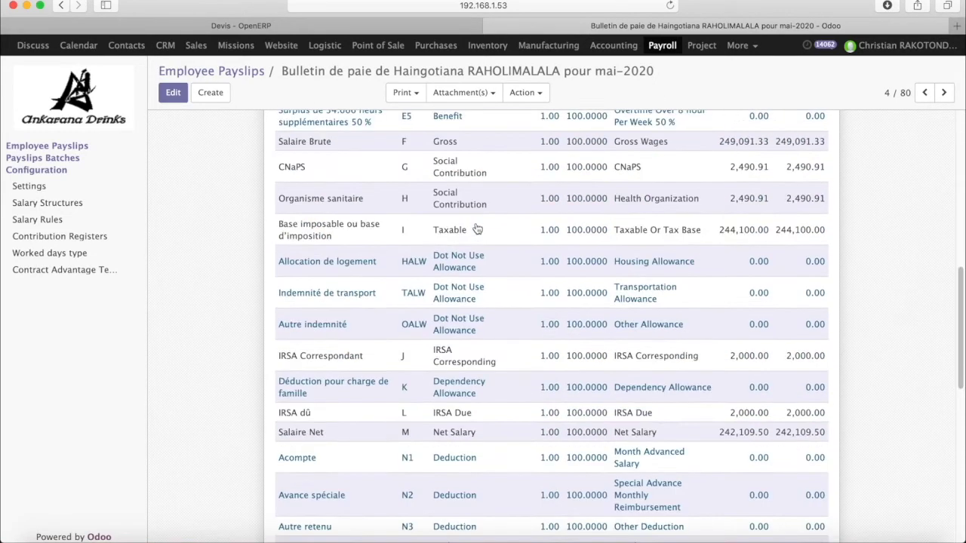
scroll(477, 228, up, 8)
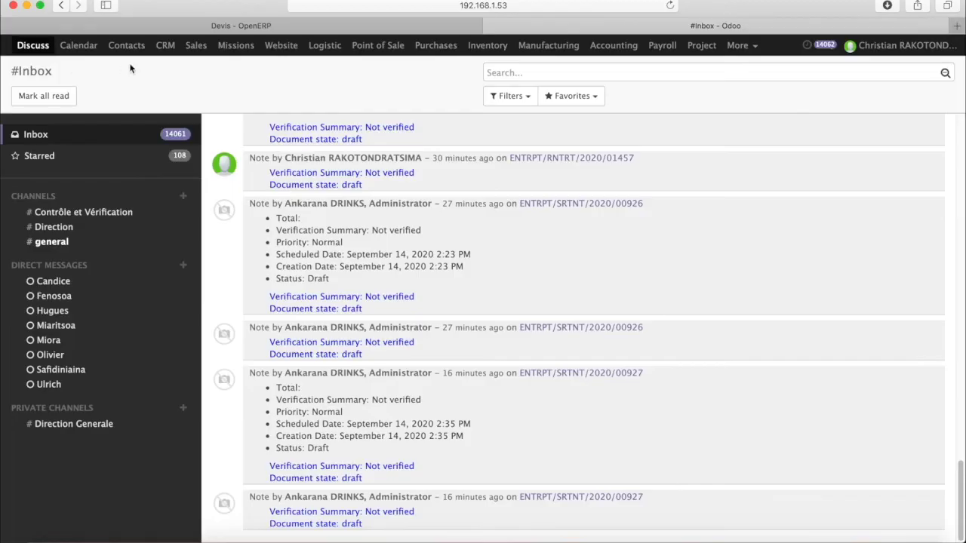
View the cancelled mission order in Missions, and move on to the draft mission order for zone RN6/NORD.
click(219, 46)
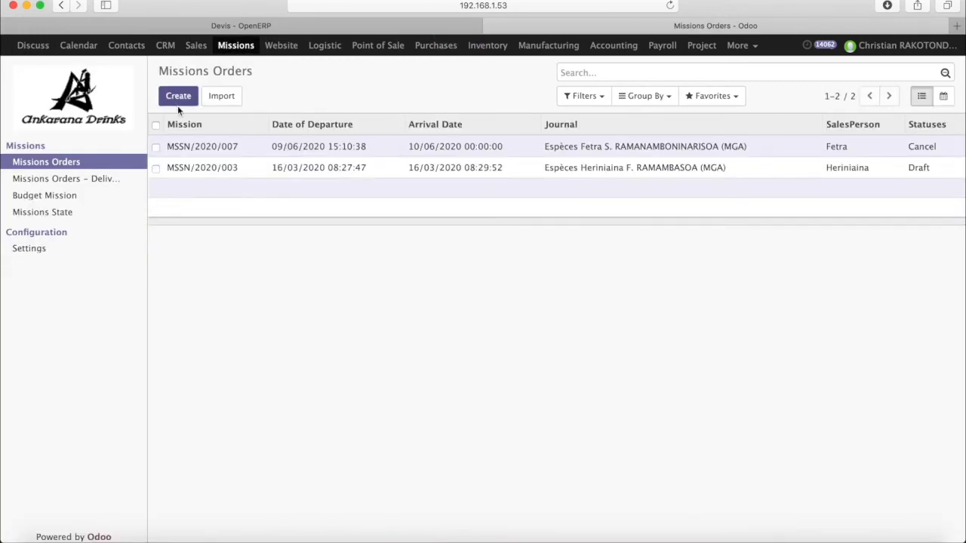
click(202, 147)
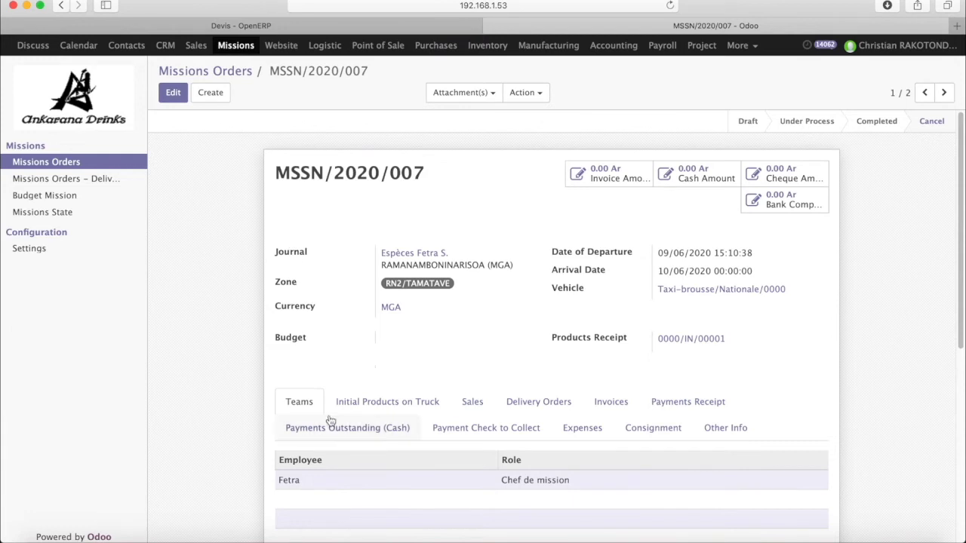
click(944, 92)
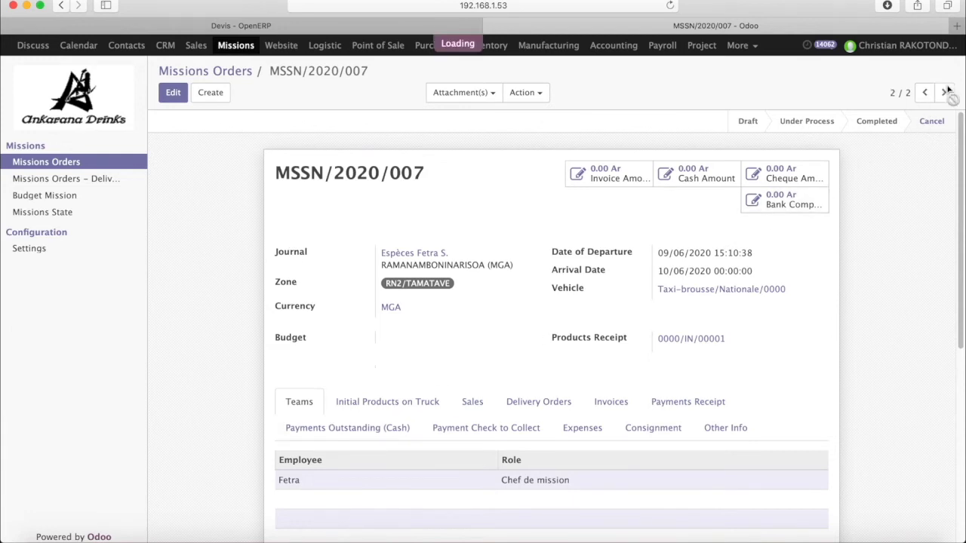
scroll(540, 321, down, 3)
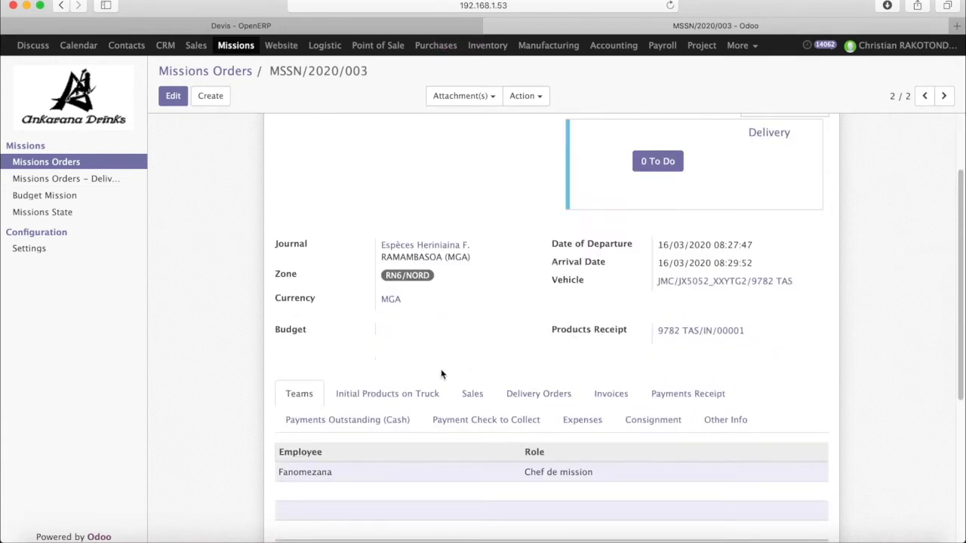
Examine the draft mission's initial truck products, sales, delivery orders, invoices, payment receipts, outstanding cash payments and checks to collect.
click(415, 394)
scroll(415, 393, down, 3)
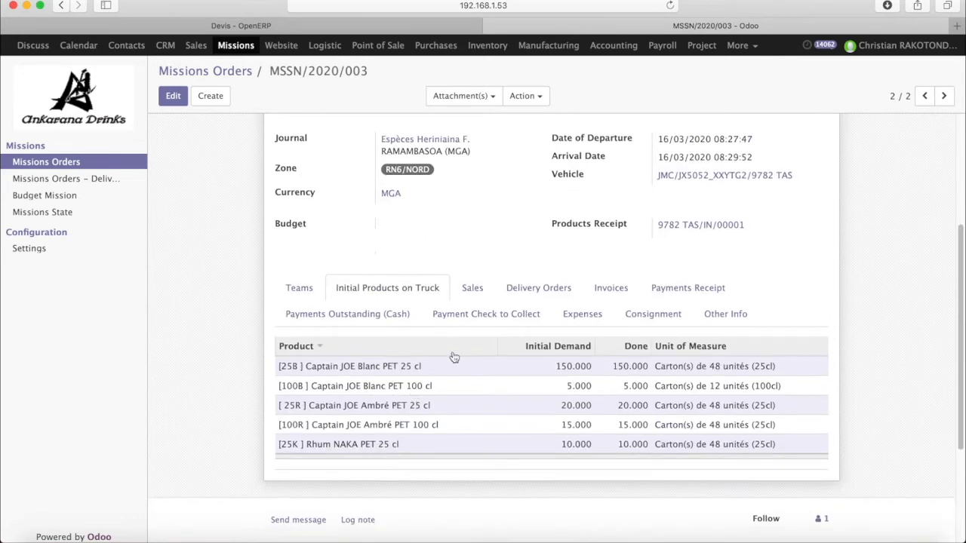
click(472, 289)
click(520, 291)
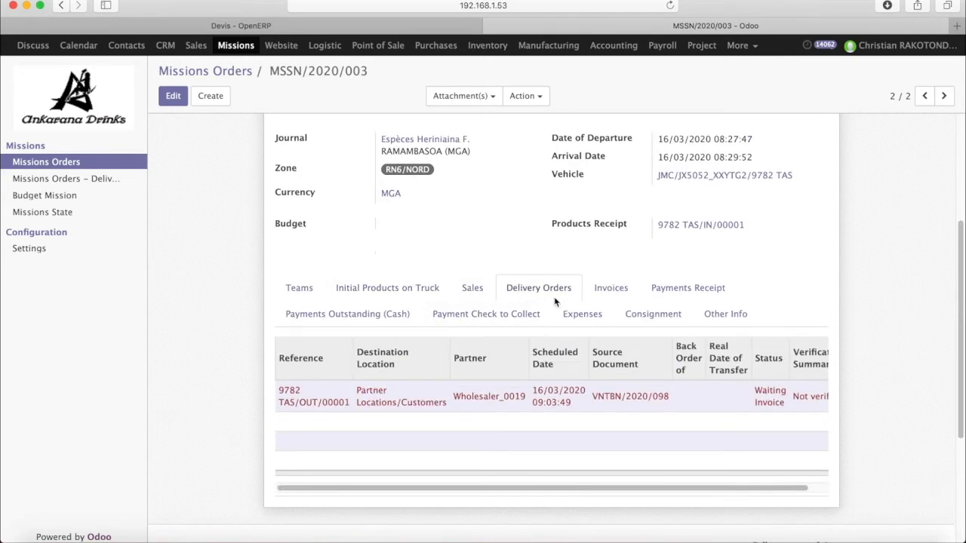
click(603, 294)
click(672, 297)
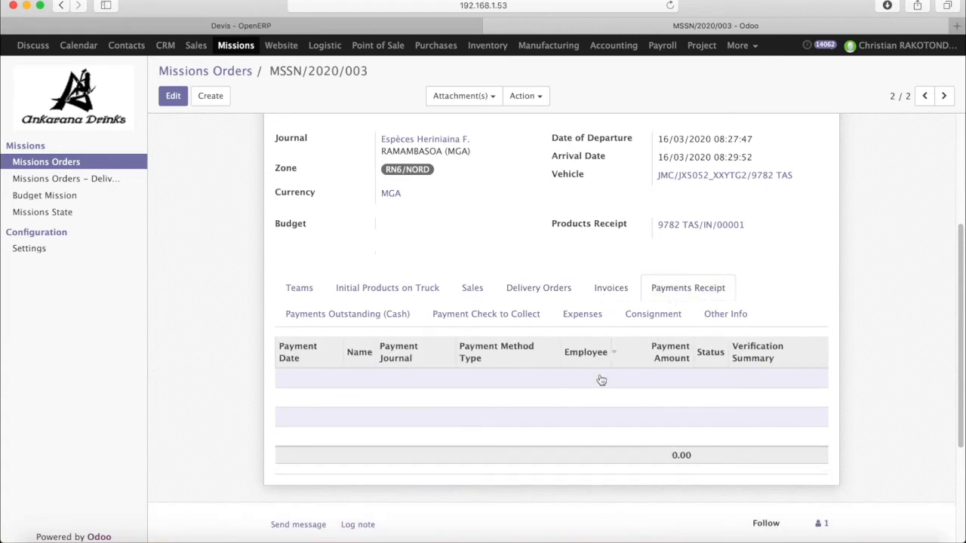
click(351, 319)
click(458, 321)
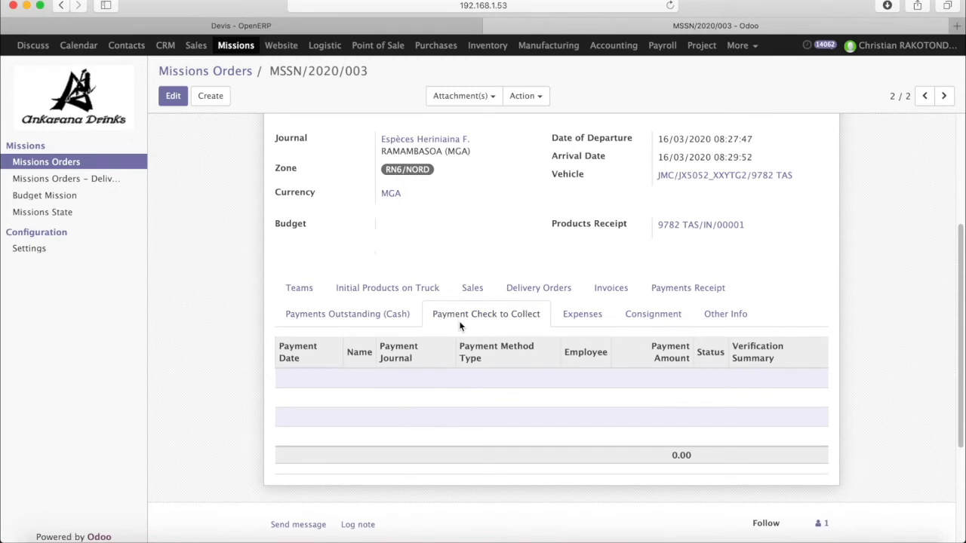
View the draft mission's expenses, consignment and other information.
click(565, 318)
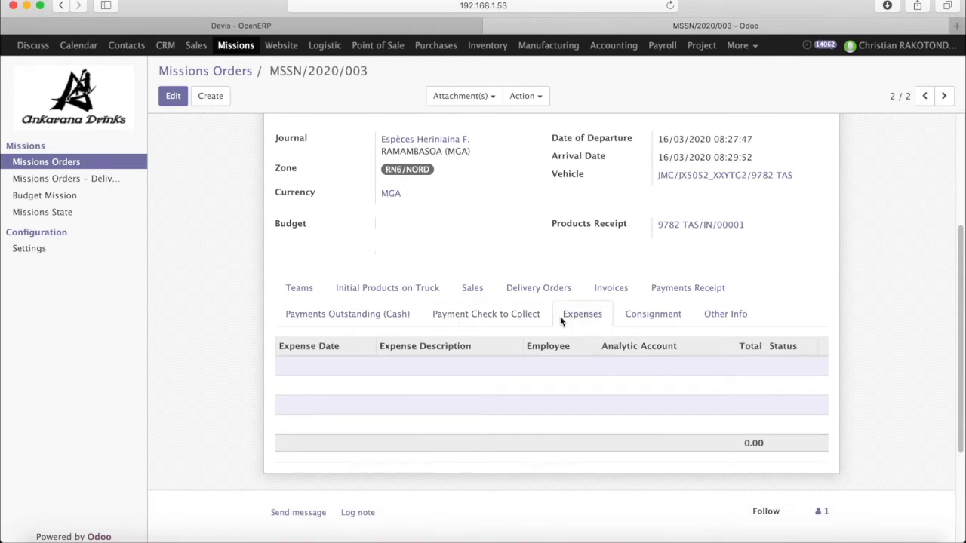
click(631, 317)
click(718, 315)
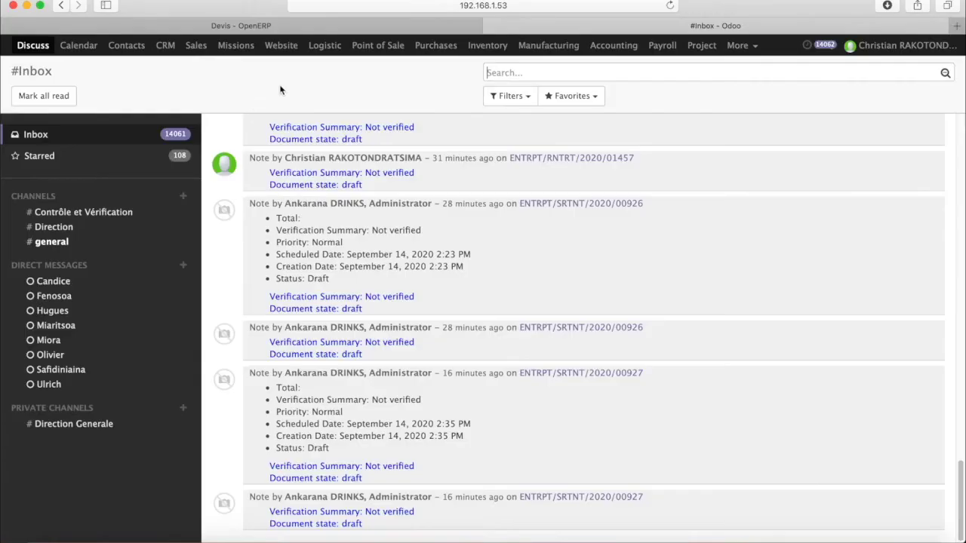
View the purchase order dated 11/09/2020 12:03:57 among the purchase orders in Purchases, including its product lines.
click(434, 47)
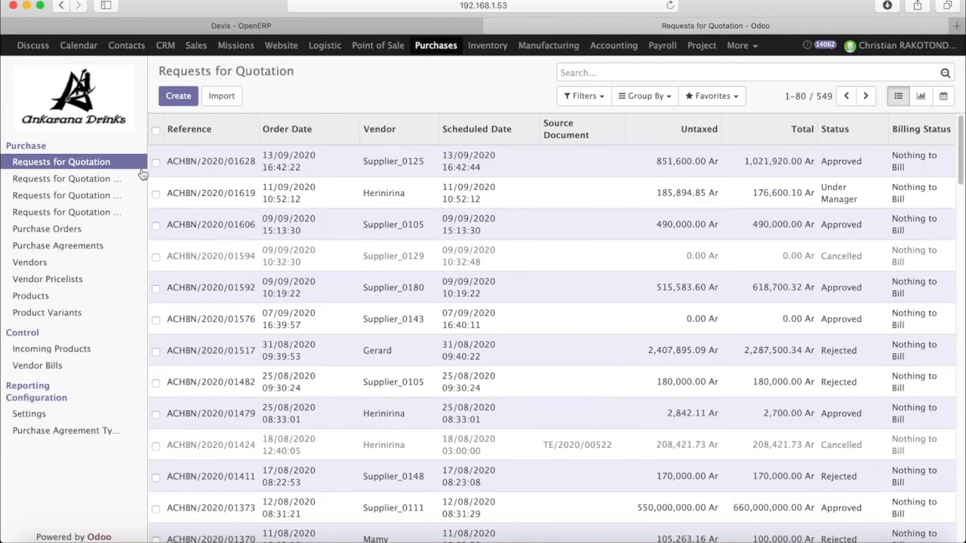
click(46, 229)
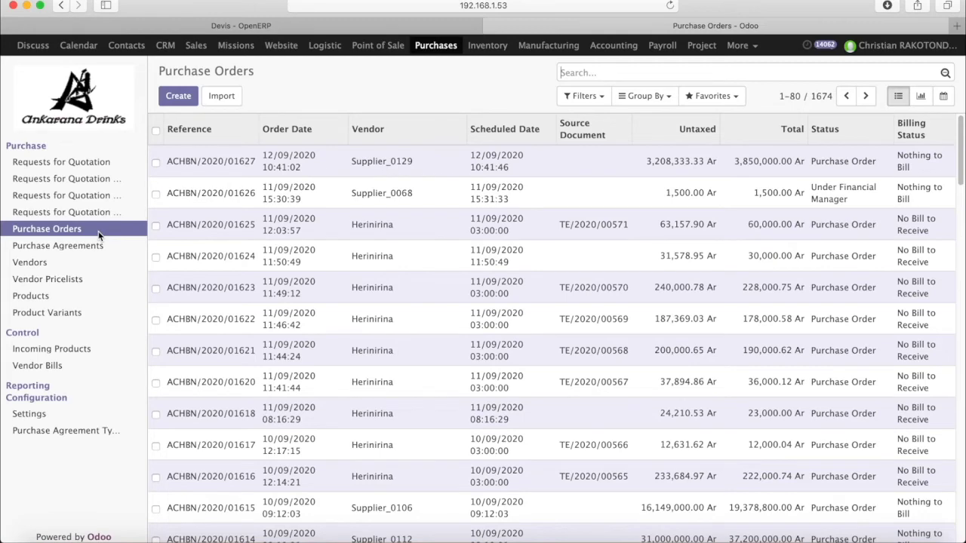
click(343, 232)
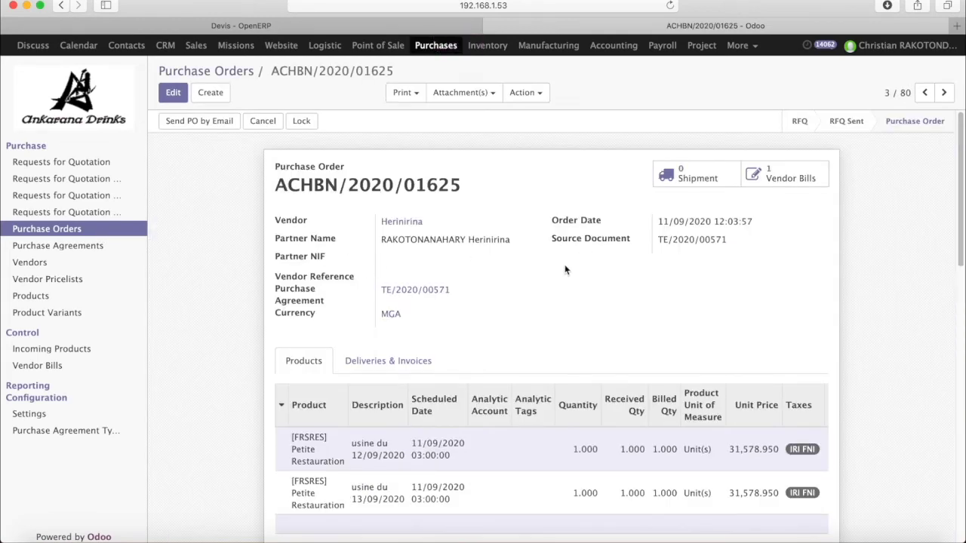
scroll(544, 289, down, 1)
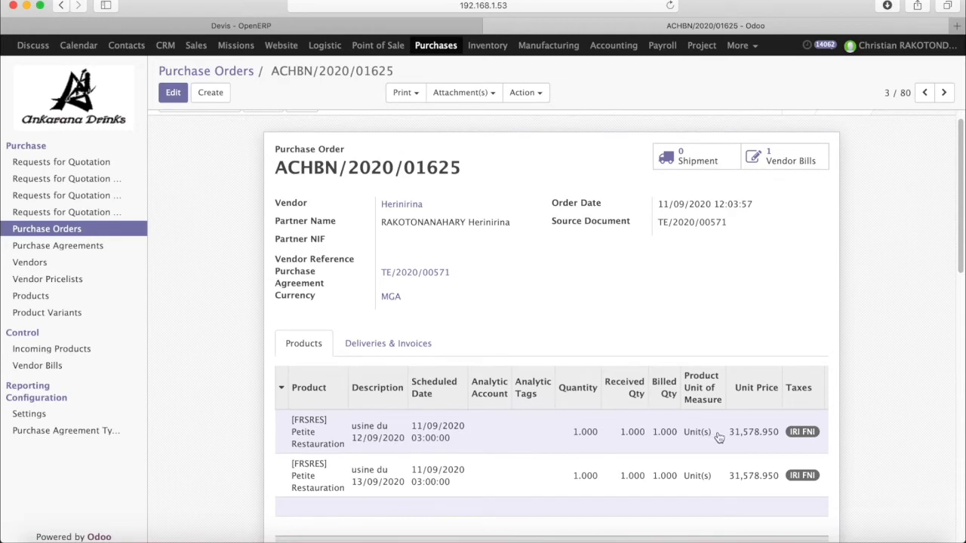
View the vendor bill linked to the purchase order, checking its verification status, payment state and billed lines.
click(777, 160)
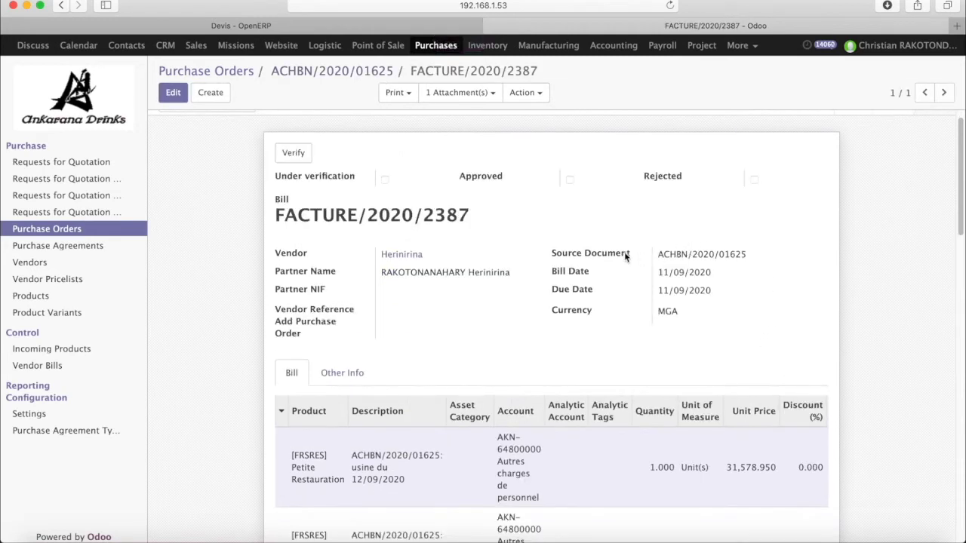
scroll(625, 264, down, 2)
scroll(623, 288, up, 3)
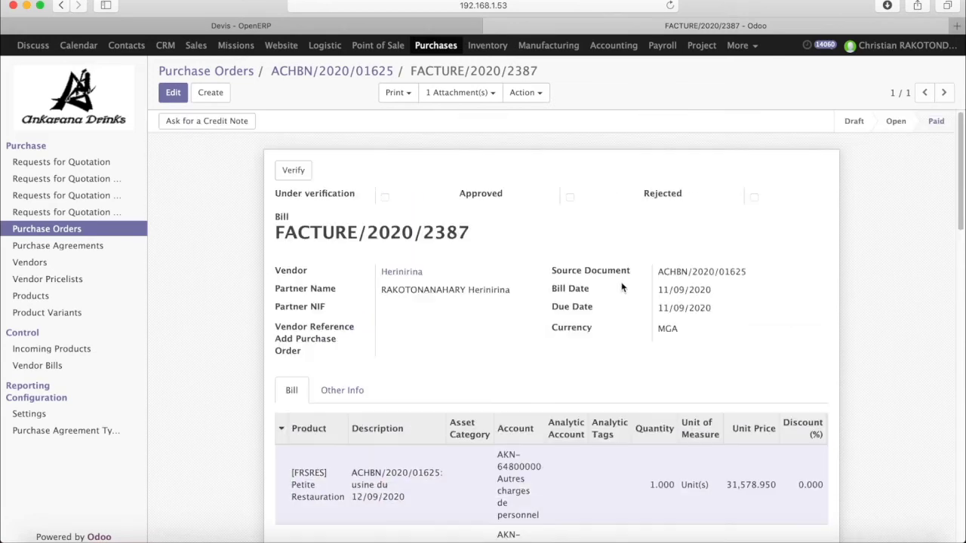
scroll(620, 288, down, 2)
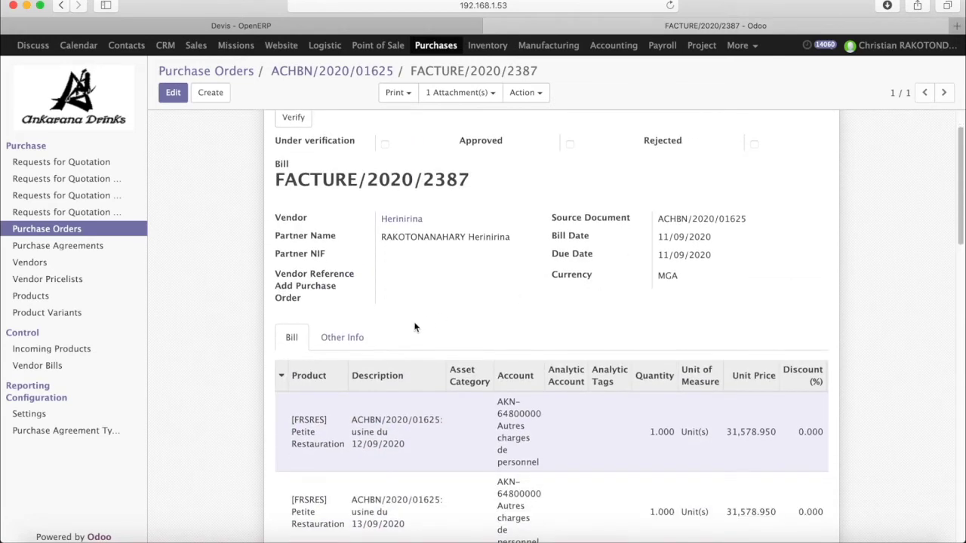
Examine the vendor bill's other information and its linked journal entry.
click(356, 339)
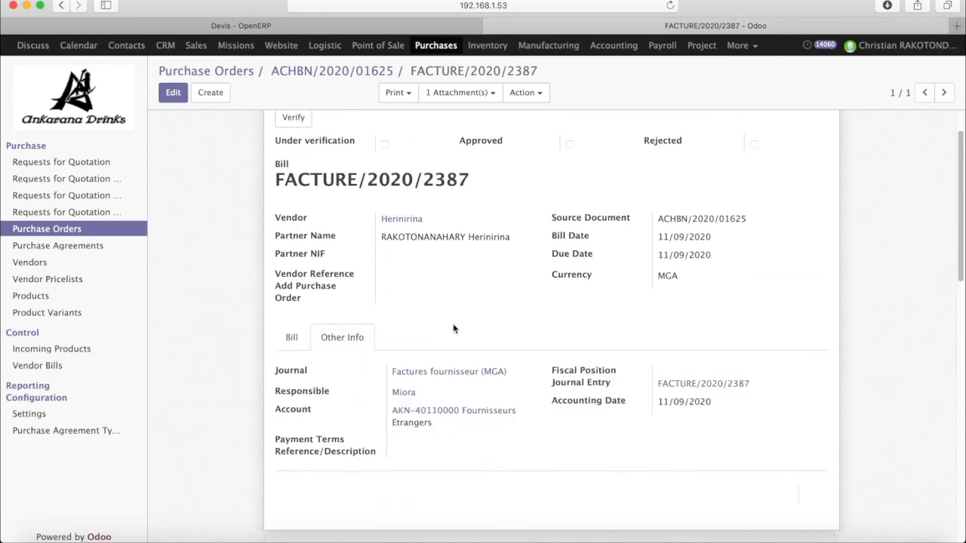
click(681, 393)
scroll(530, 358, down, 1)
scroll(531, 358, down, 2)
scroll(528, 358, down, 2)
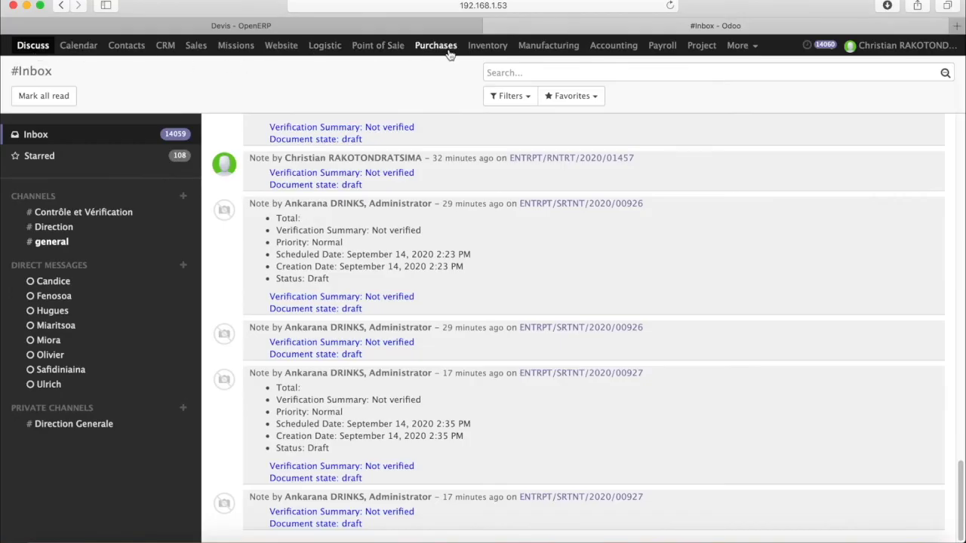
Filter the Inventory transfers to those that are Ready and open the receipt from Epicerie Tahiana.
click(480, 49)
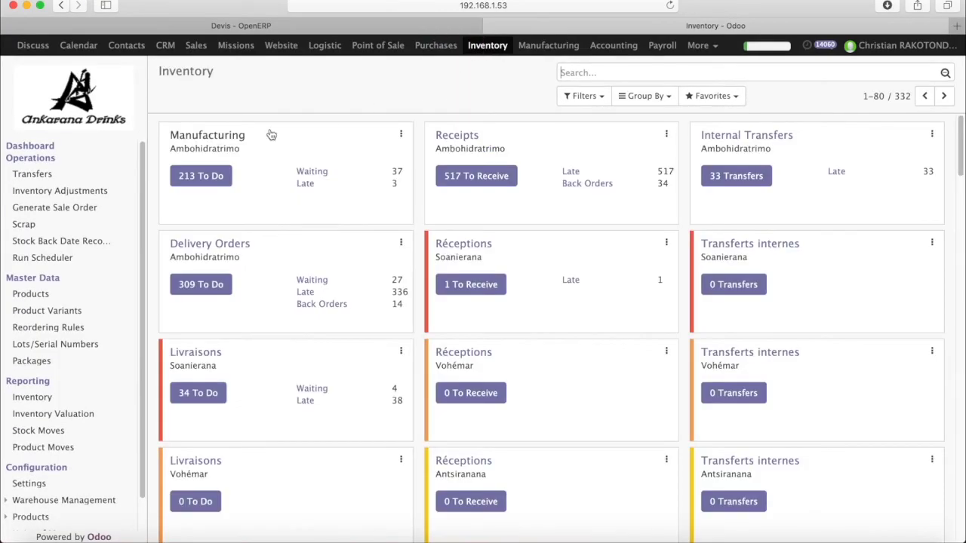
click(108, 174)
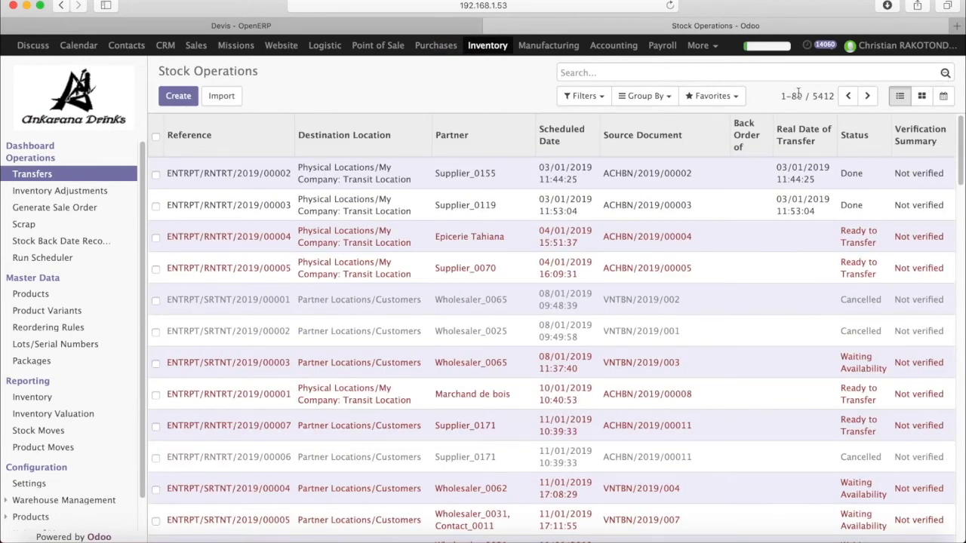
click(599, 101)
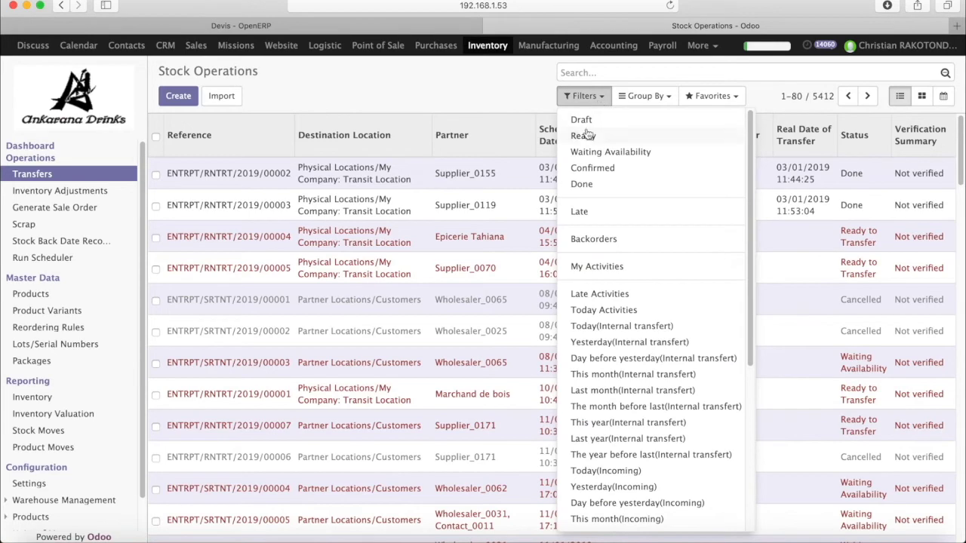
click(585, 136)
click(474, 101)
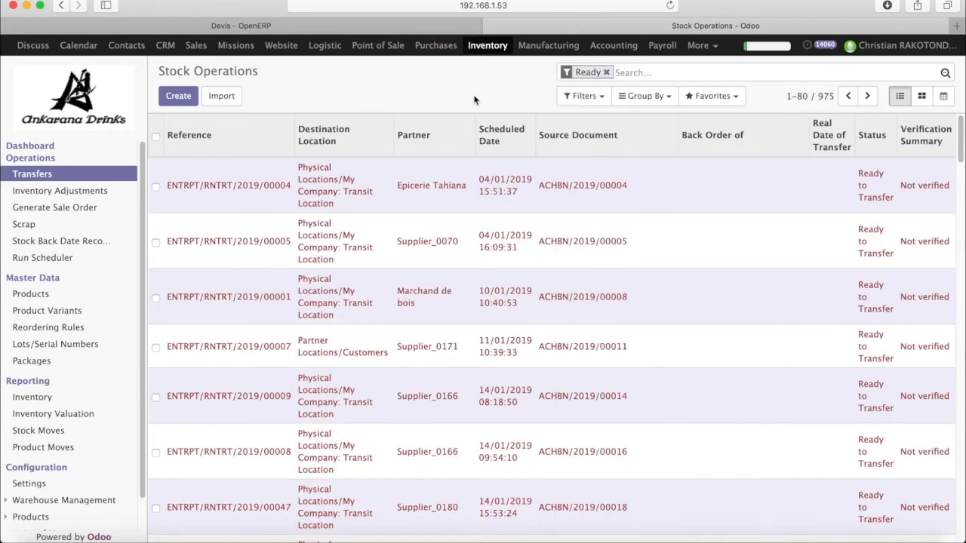
click(453, 188)
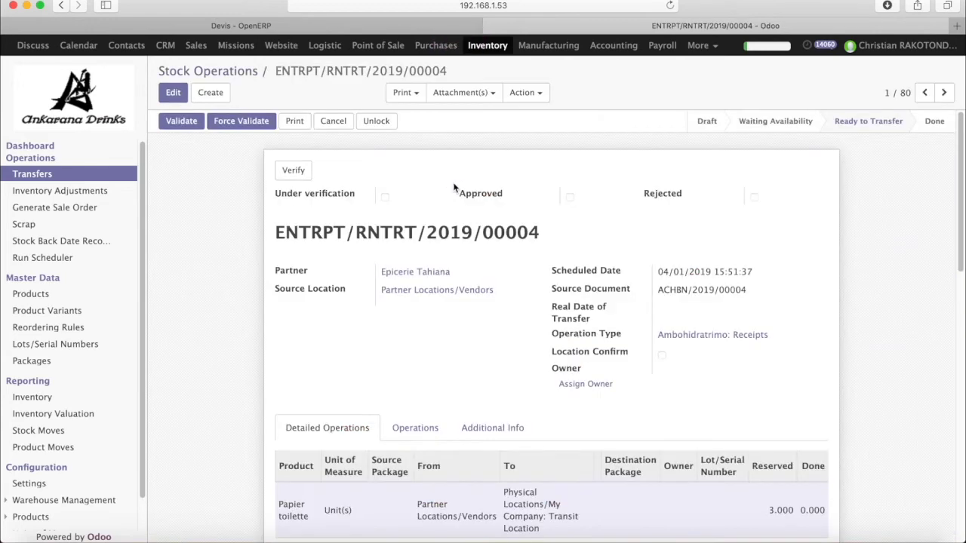
Copy the receipt's scheduled date, 04/01/2019 15:51:37, into its real date of transfer and save the record.
click(174, 95)
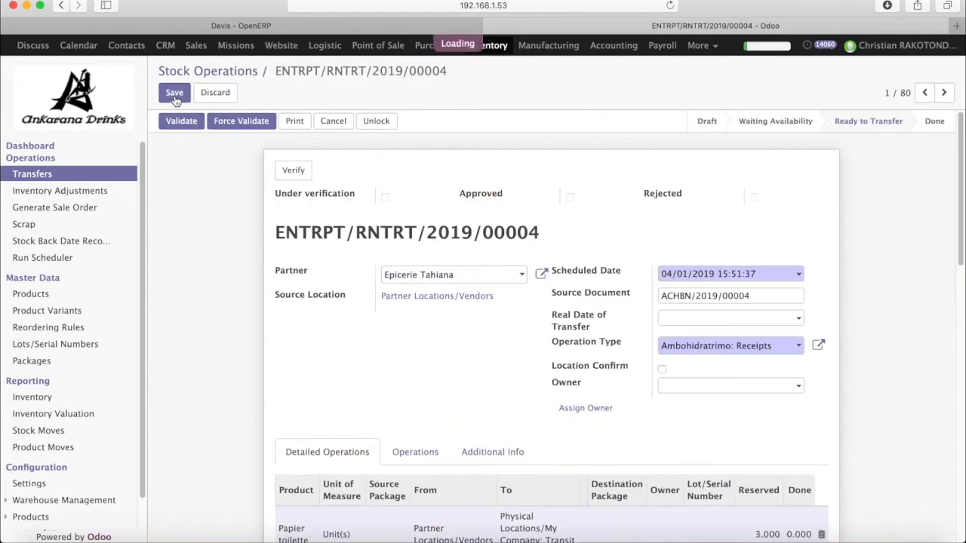
click(771, 281)
key(super+c)
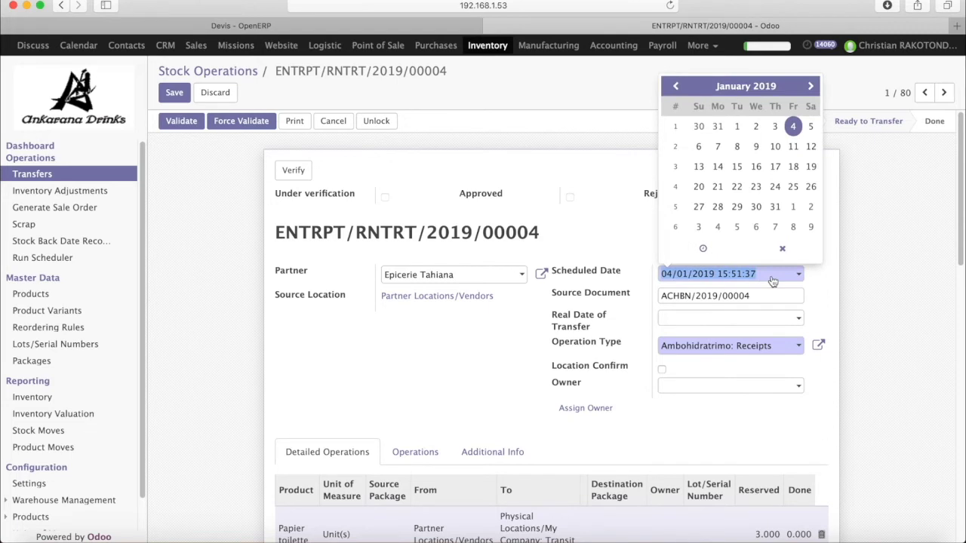
click(752, 318)
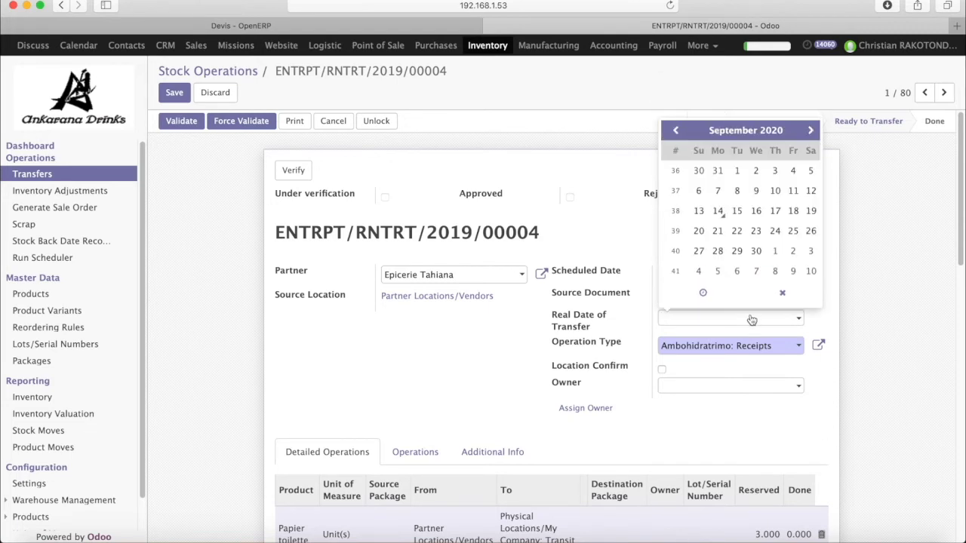
key(super+v)
click(173, 94)
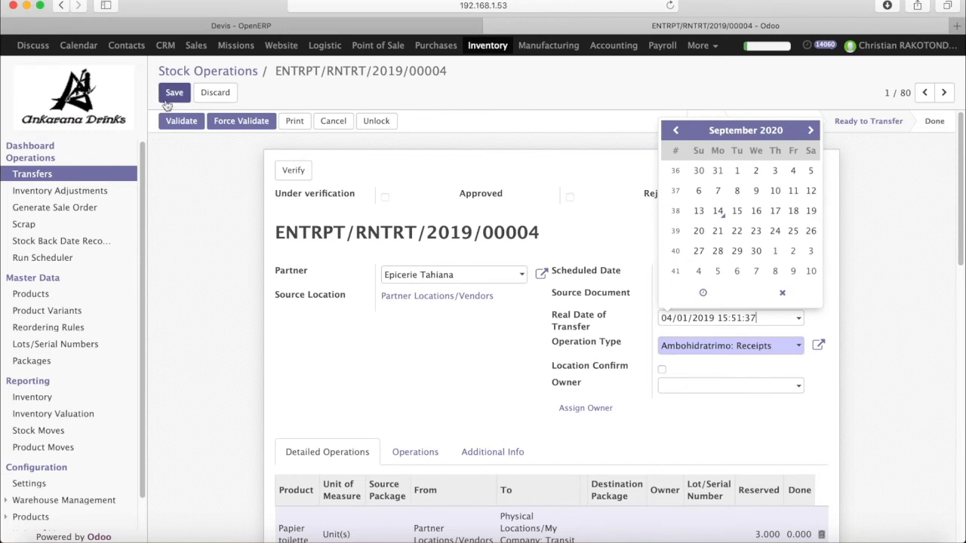